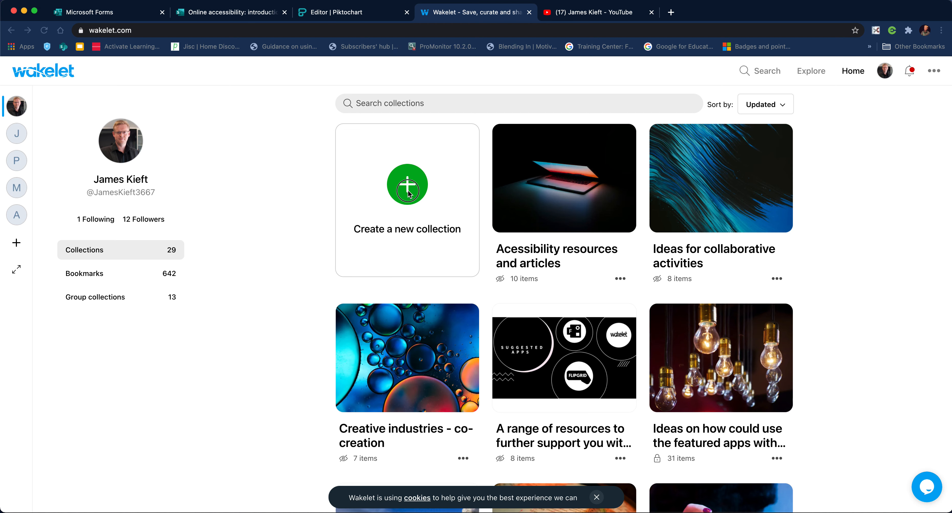
- Start a new collection and give it the library photo of framed windows on a brick facade as a half cover image
{"action": "left_click", "coordinate": [408, 183]}
{"action": "left_click", "coordinate": [466, 148]}
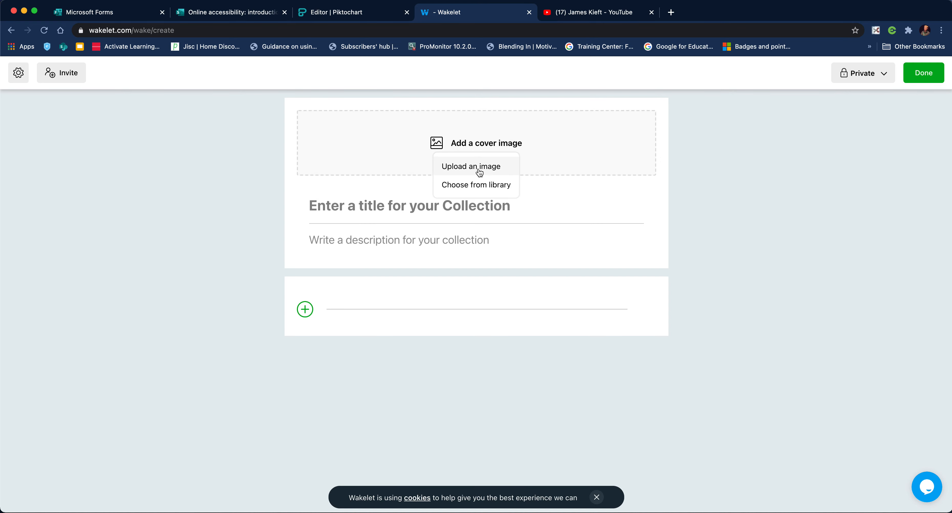
{"action": "left_click", "coordinate": [480, 185]}
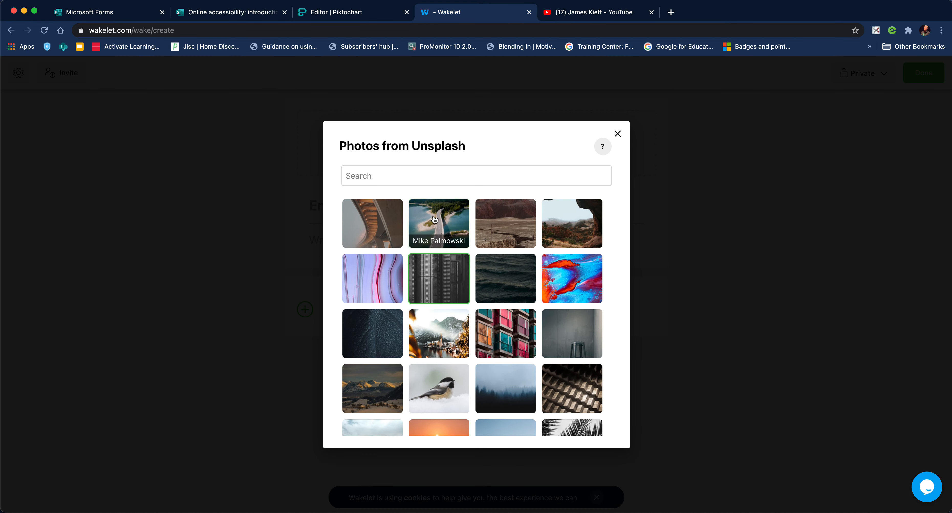
{"action": "left_click", "coordinate": [380, 179]}
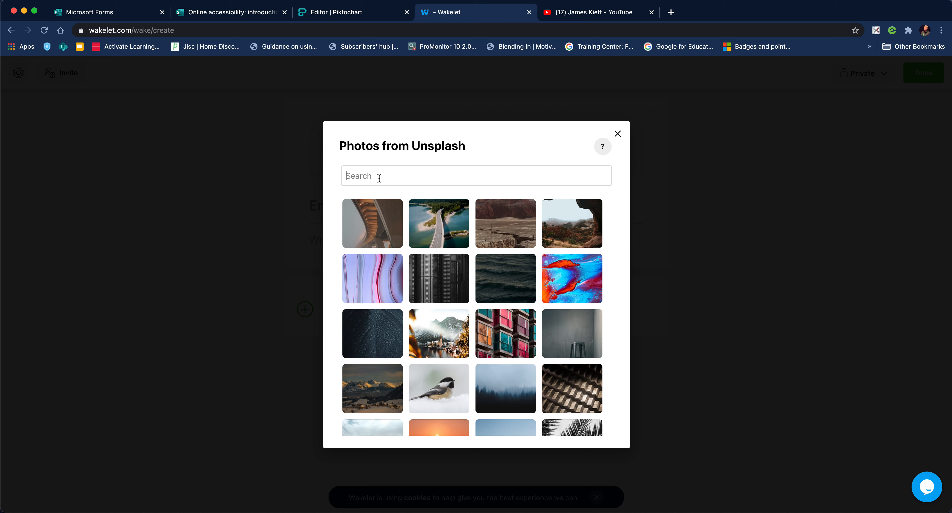
{"action": "scroll", "coordinate": [522, 350], "scroll_direction": "down", "scroll_amount": 3}
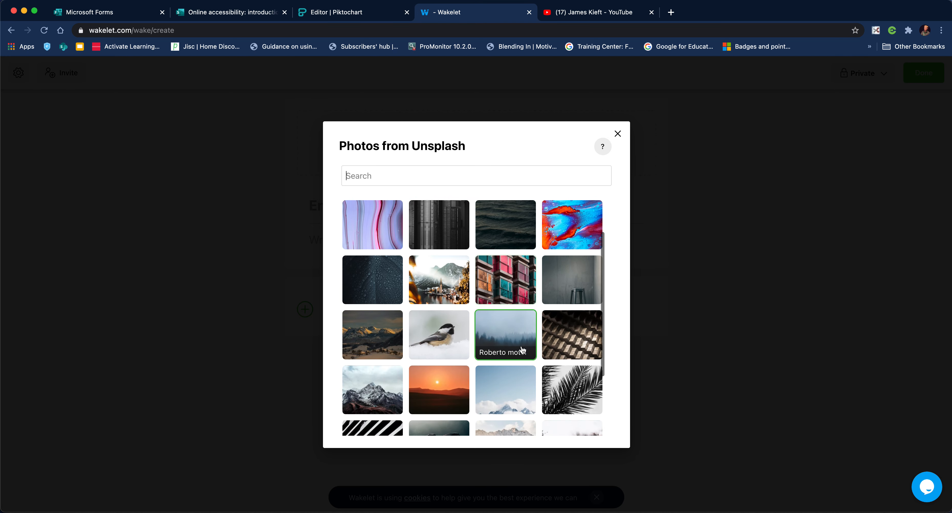
{"action": "scroll", "coordinate": [522, 350], "scroll_direction": "down", "scroll_amount": 5}
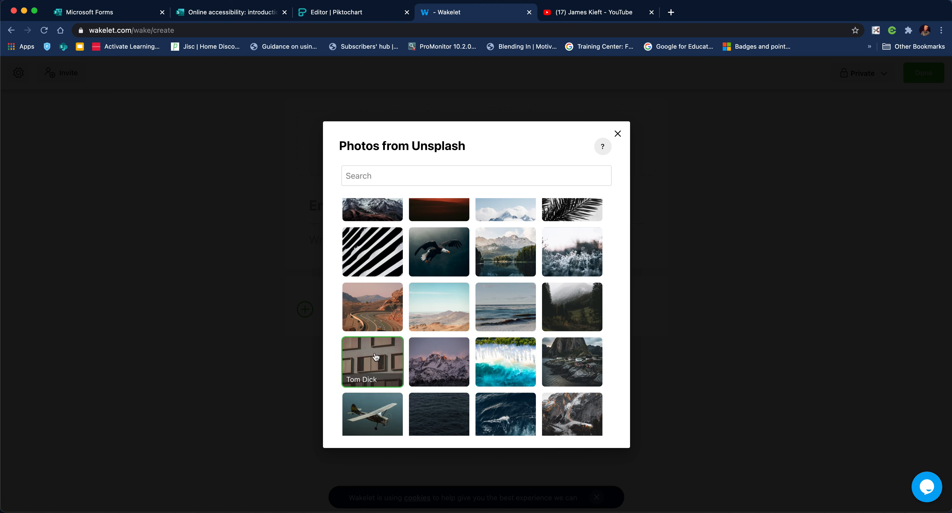
{"action": "left_click", "coordinate": [377, 366]}
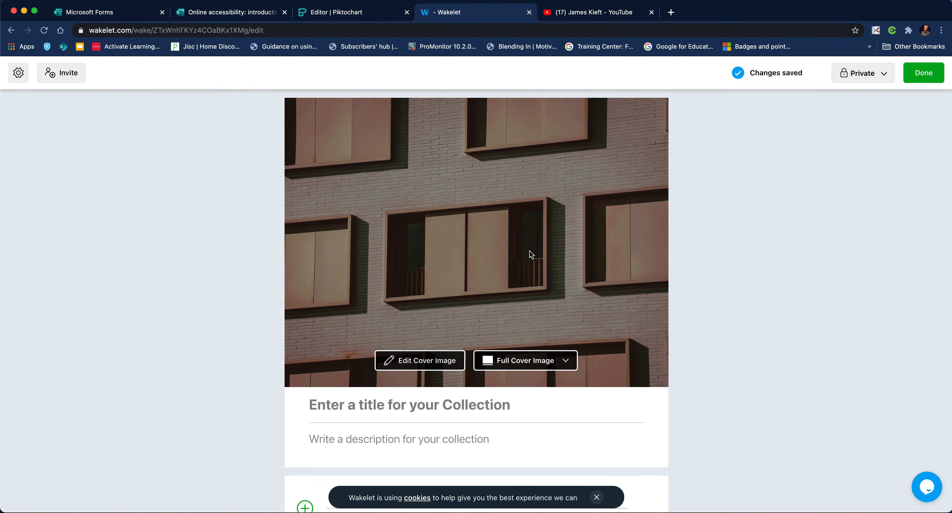
{"action": "left_click", "coordinate": [566, 361]}
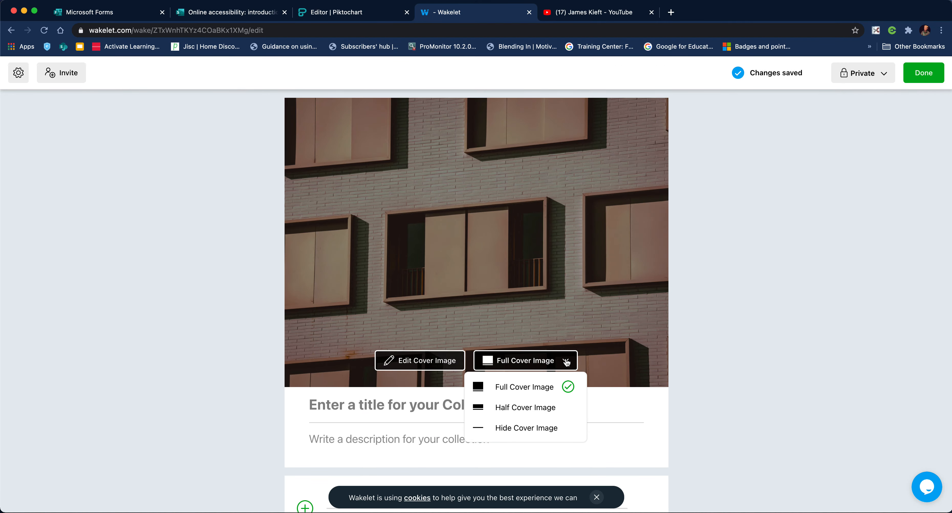
{"action": "left_click", "coordinate": [530, 409]}
- Title the collection "Tuesday's Class playlist"
{"action": "left_click", "coordinate": [314, 311]}
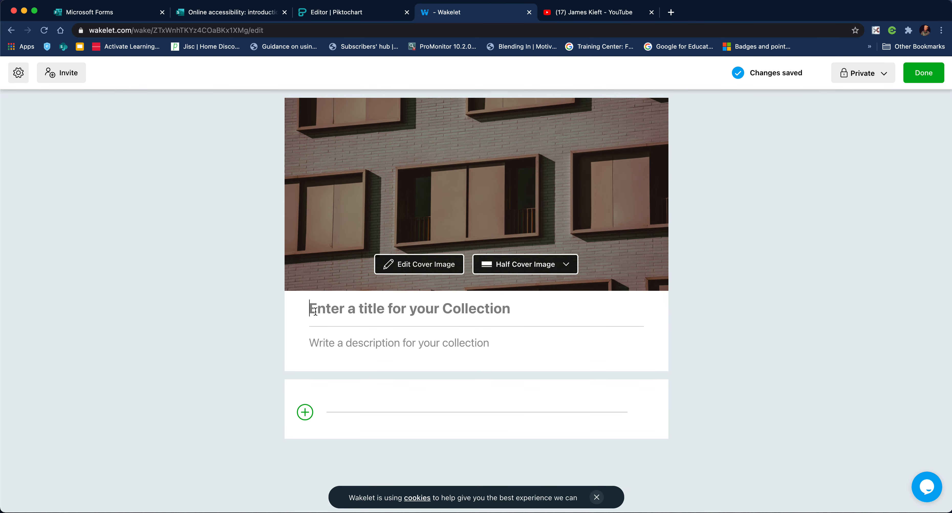
{"action": "type", "text": "Tuesday"}
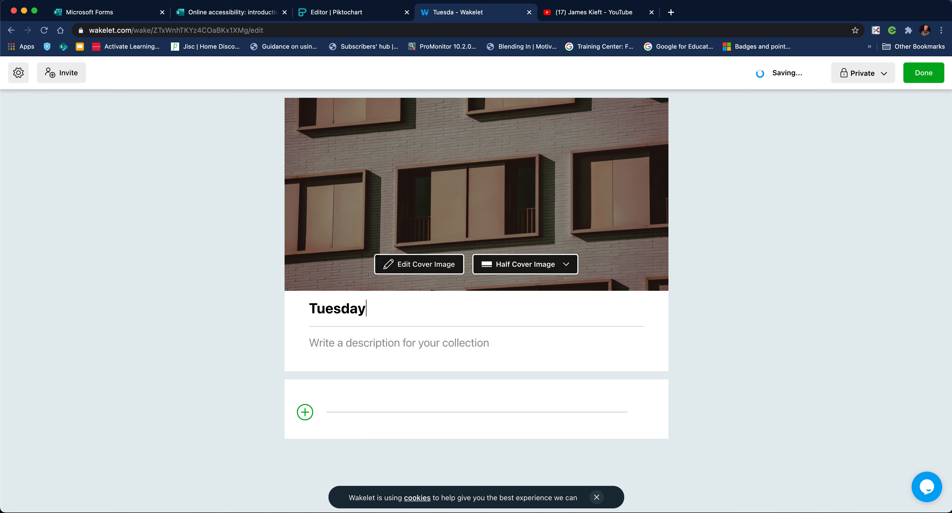
{"action": "type", "text": "s "}
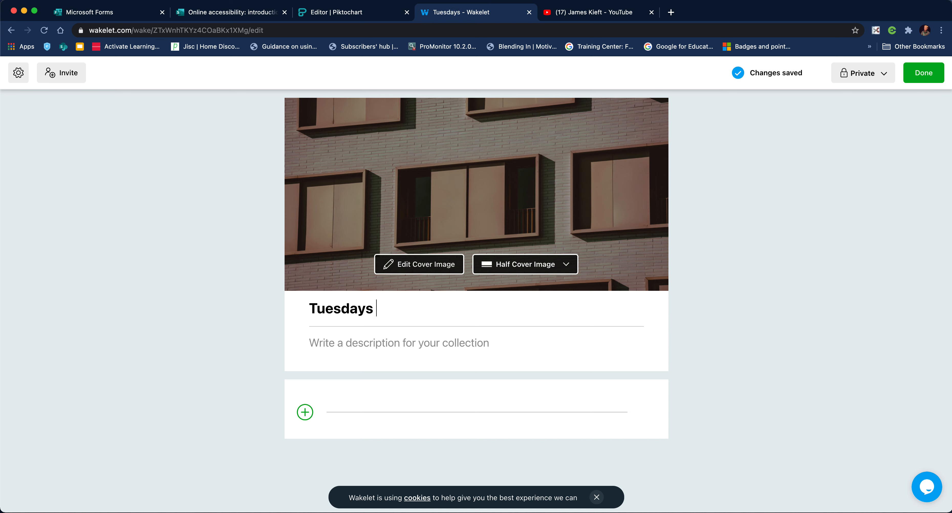
{"action": "type", "text": "Class"}
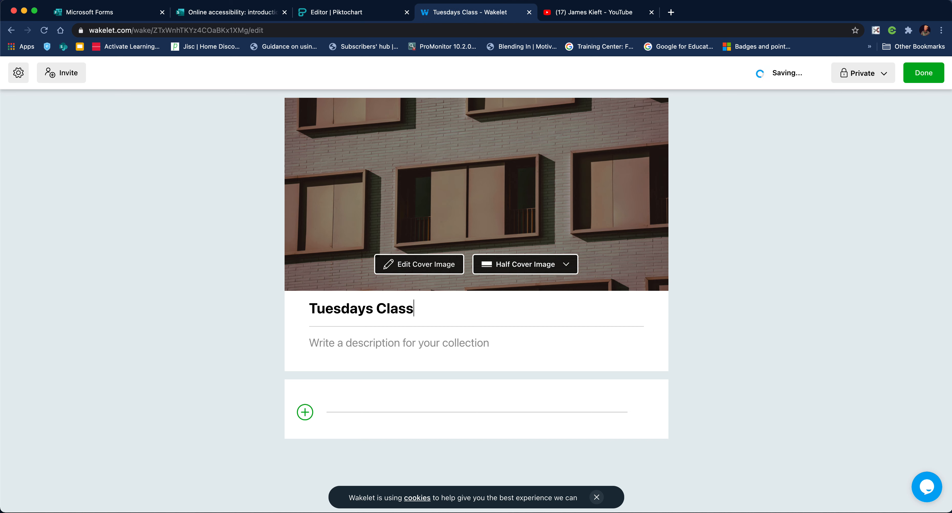
{"action": "type", "text": " playlist"}
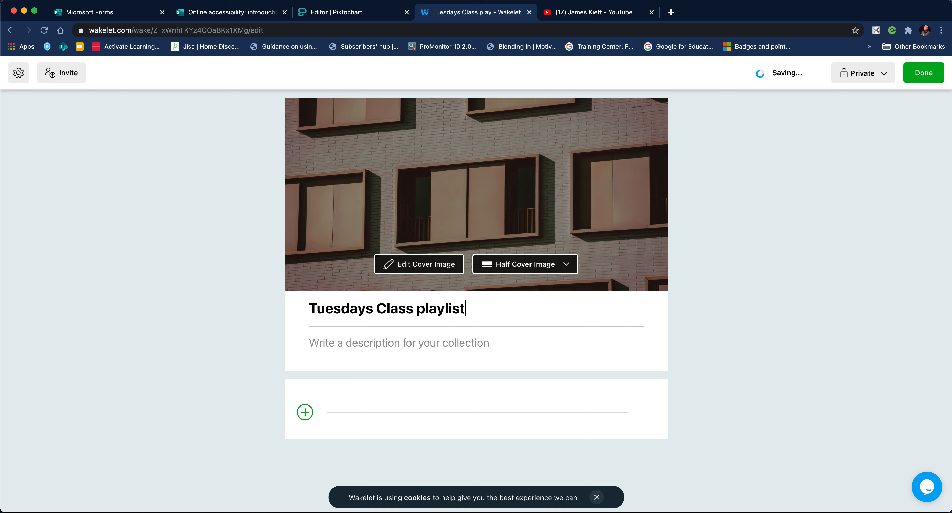
{"action": "left_click", "coordinate": [367, 309]}
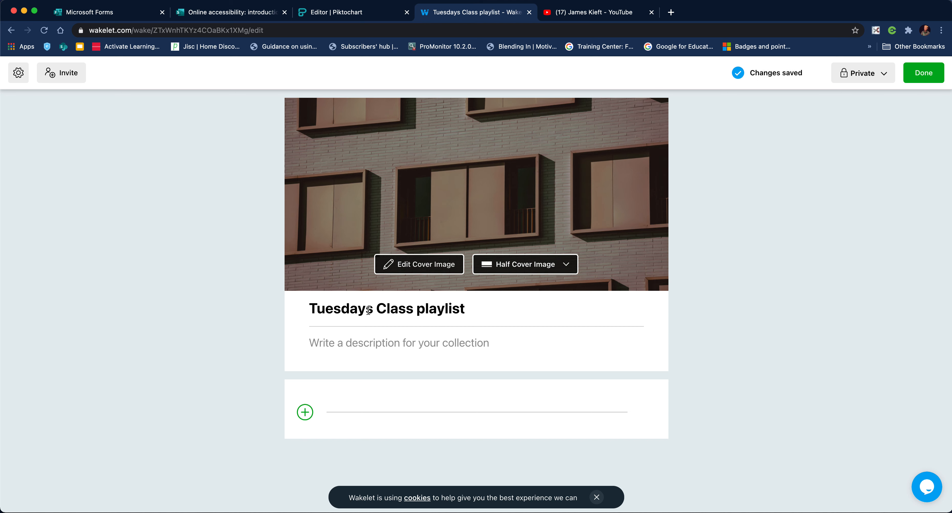
{"action": "type", "text": "'"}
- Append the date "2 February" to the end of the collection title
{"action": "left_click", "coordinate": [475, 311]}
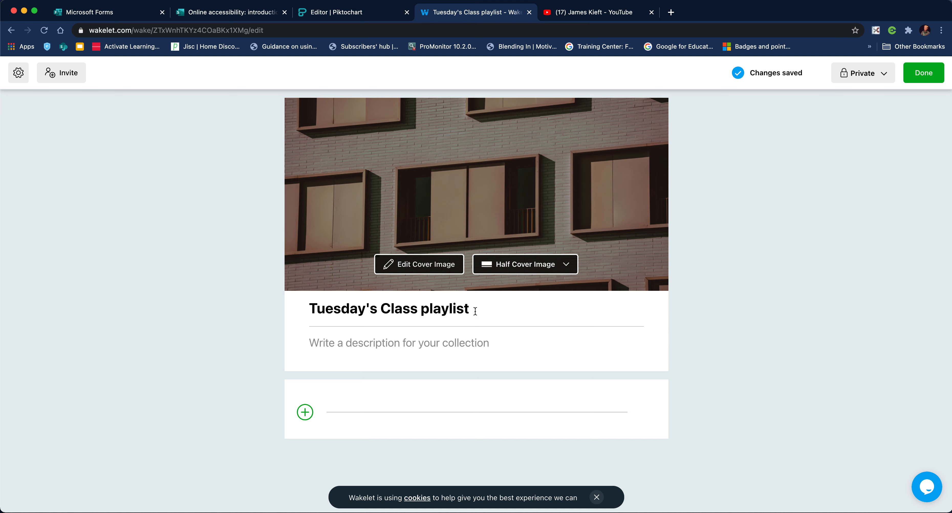
{"action": "type", "text": "2Feb"}
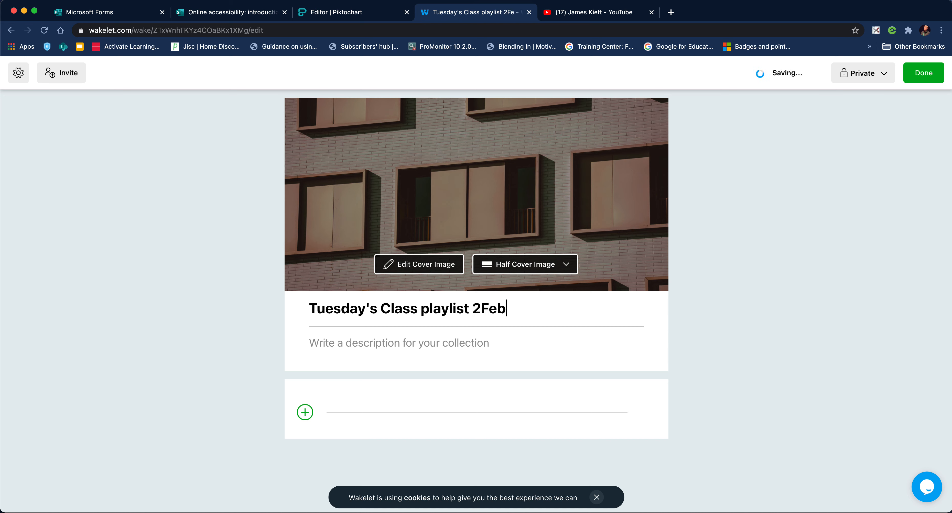
{"action": "type", "text": "uary"}
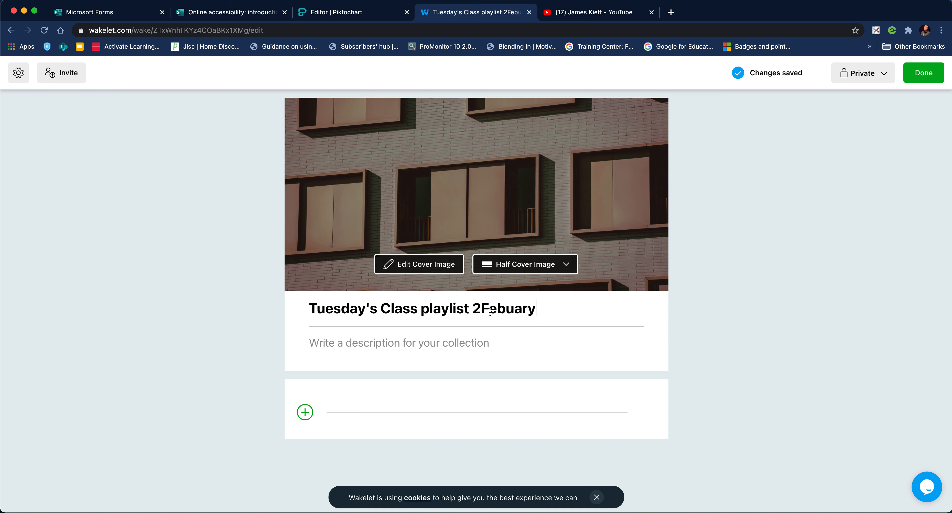
{"action": "left_click", "coordinate": [481, 310]}
{"action": "left_click", "coordinate": [510, 311]}
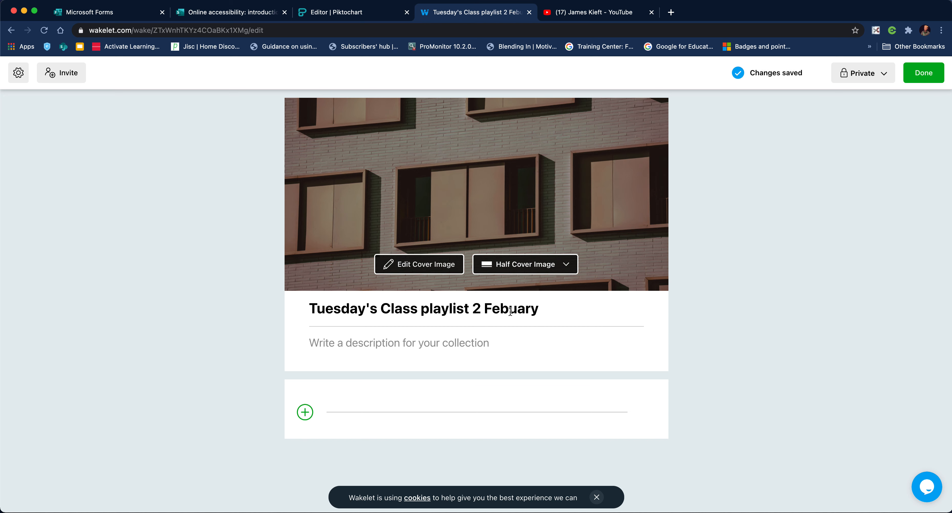
{"action": "type", "text": "r"}
- Begin the collection description with "Please work your way through the various task detailed below"
{"action": "left_click", "coordinate": [398, 339]}
{"action": "type", "text": "Pleas"}
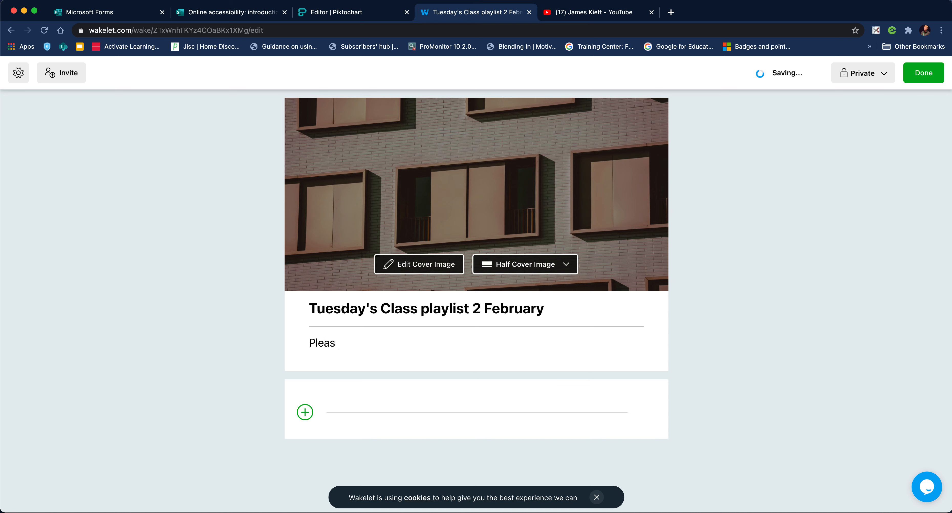
{"action": "type", "text": " work your way through"}
{"action": "key", "text": "BackSpace"}
{"action": "type", "text": "gh"}
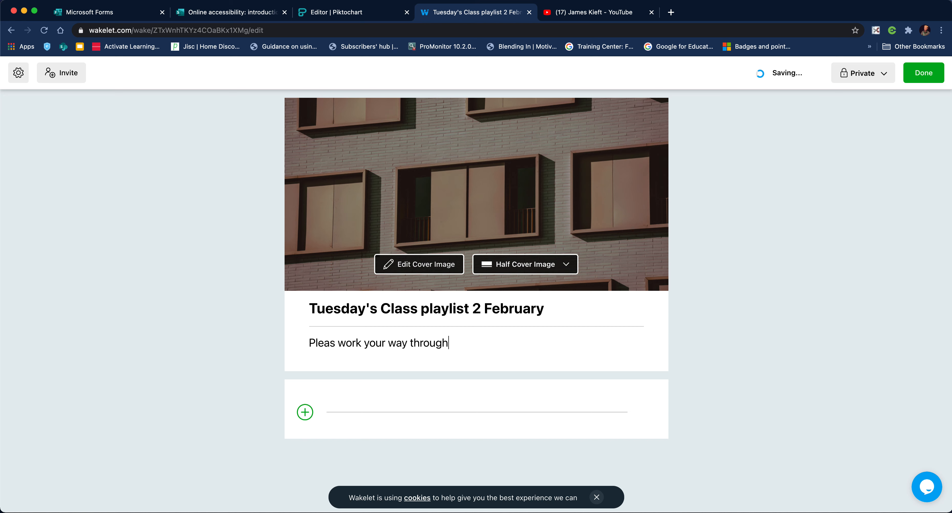
{"action": "type", "text": " the various task detail"}
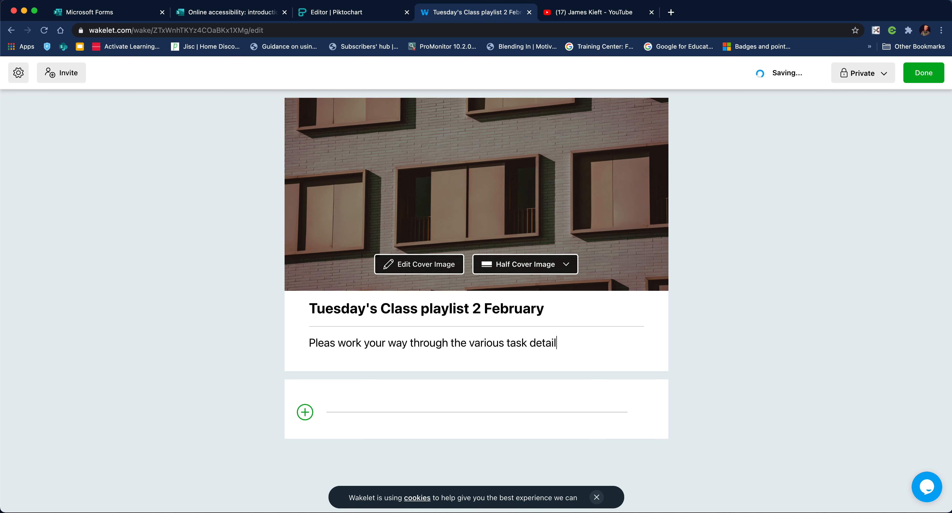
{"action": "type", "text": "ed below"}
{"action": "left_click", "coordinate": [339, 342]}
{"action": "type", "text": "ed"}
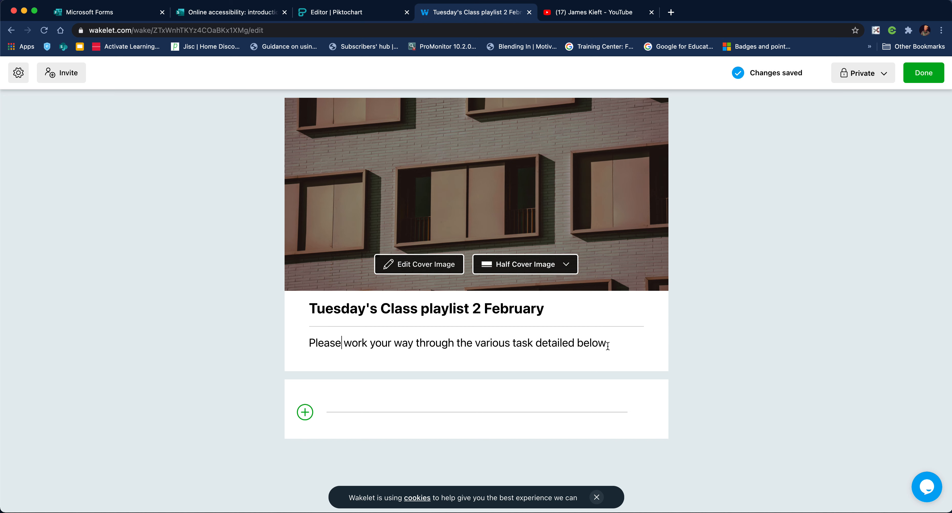
- Continue the description with ", these tasks need to be completed by 12:30pm when you join me online for a live catch up."
{"action": "type", "text": " below, these task"}
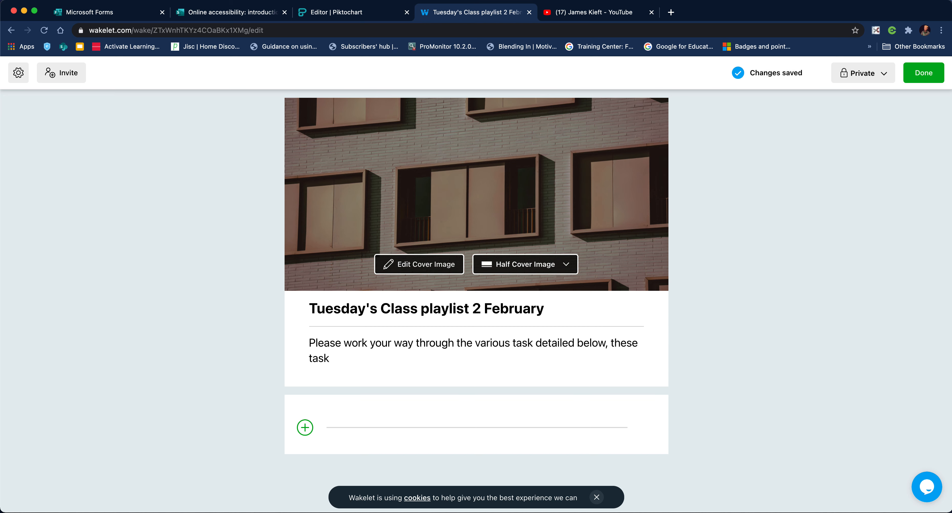
{"action": "type", "text": "s need to b"}
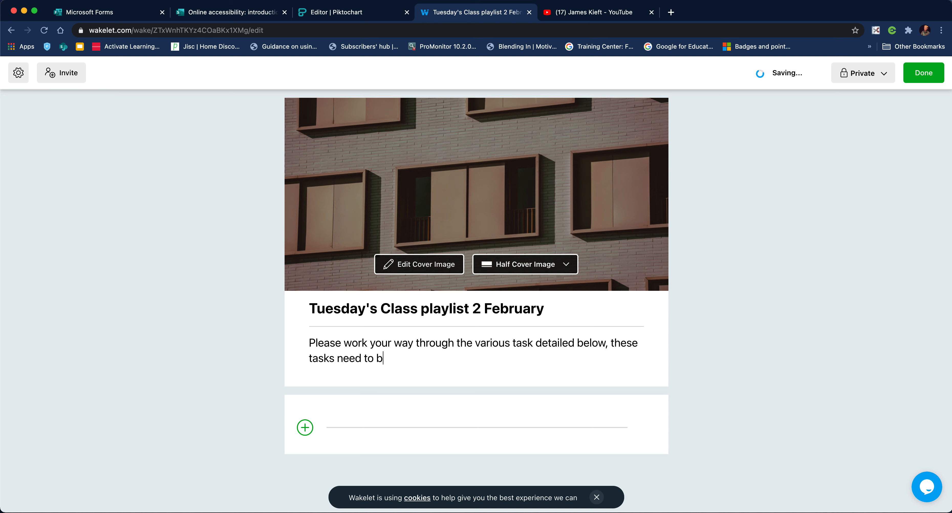
{"action": "type", "text": "e completed by "}
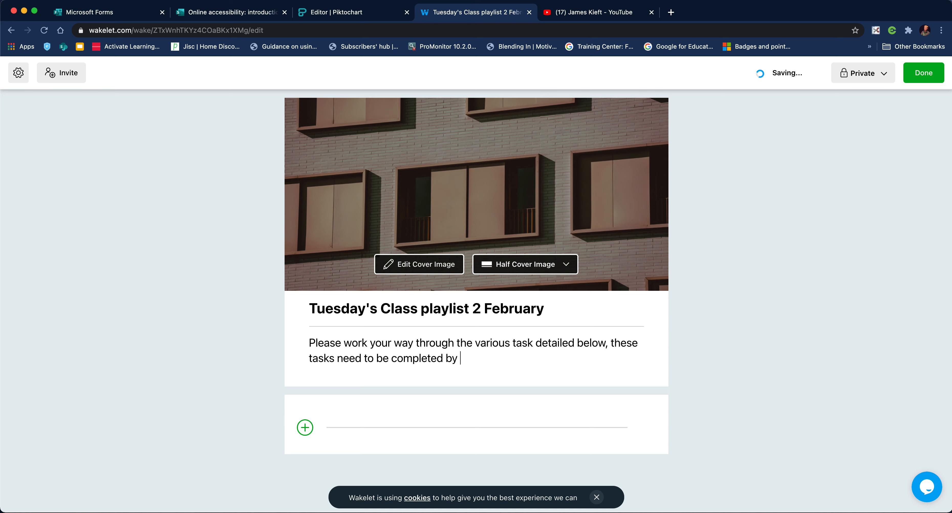
{"action": "type", "text": "12:30pm"}
{"action": "key", "text": "BackSpace"}
{"action": "key", "text": "BackSpace"}
{"action": "type", "text": "pm when "}
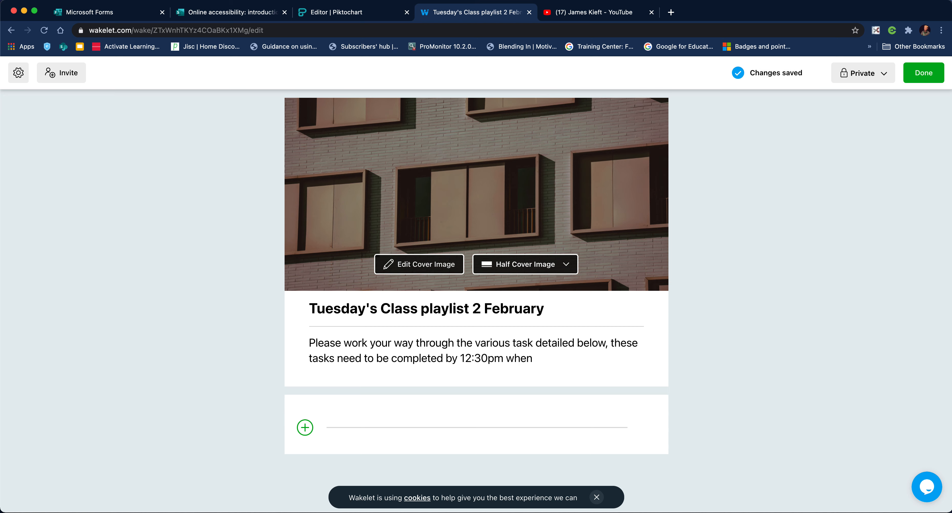
{"action": "type", "text": "you join "}
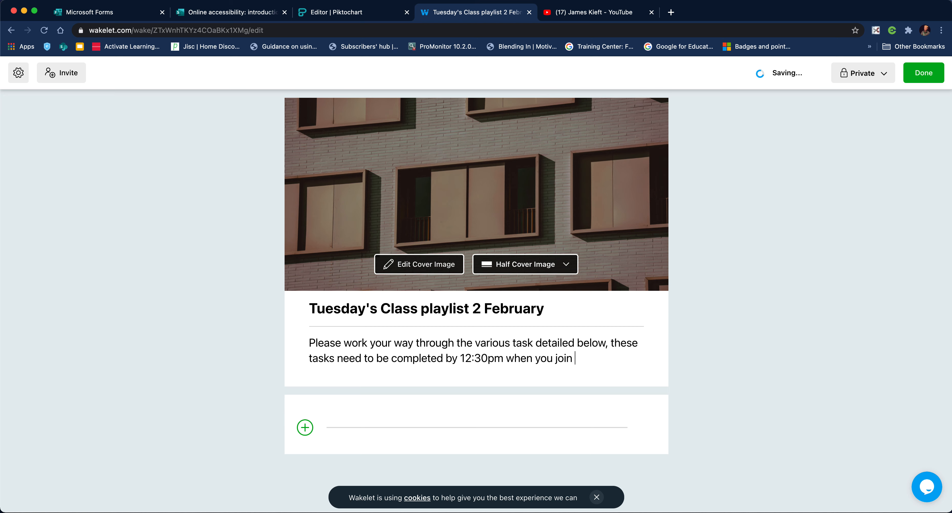
{"action": "type", "text": "me online for a l"}
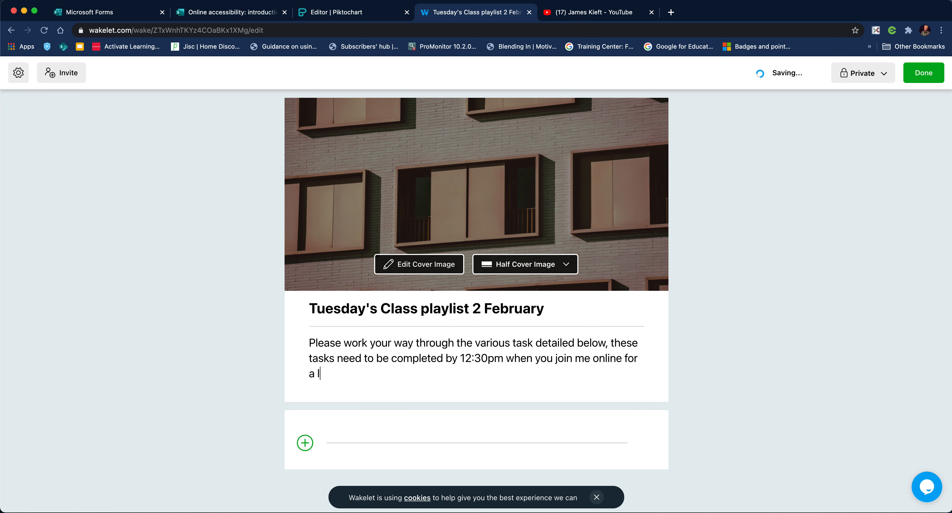
{"action": "type", "text": "ive car"}
{"action": "type", "text": "ch up."}
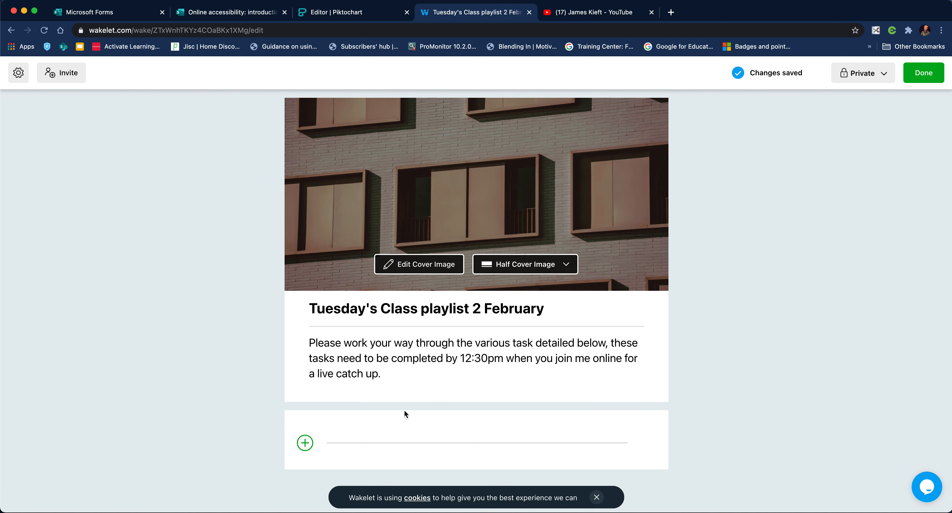
- Start a video item for the collection, try the breaking news frame, and apply the gold glitter frame to the camera picture
{"action": "left_click", "coordinate": [305, 443]}
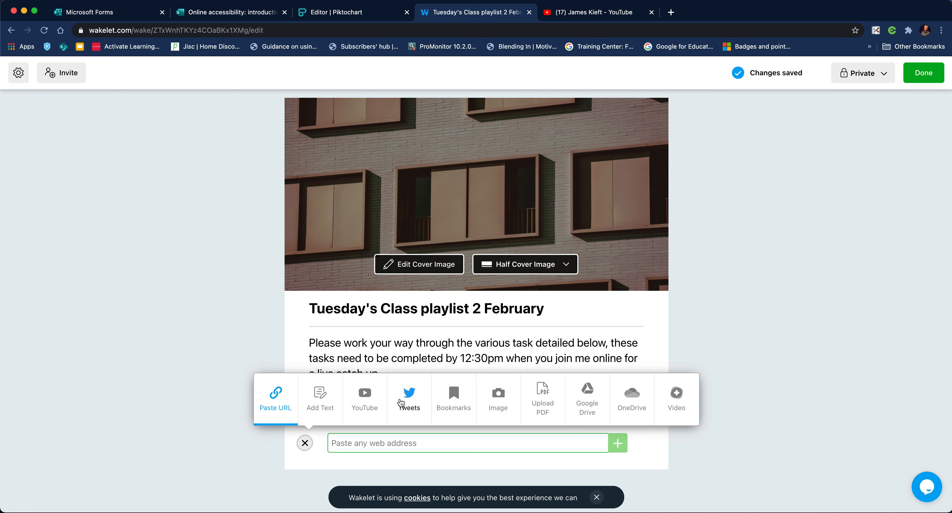
{"action": "left_click", "coordinate": [677, 394]}
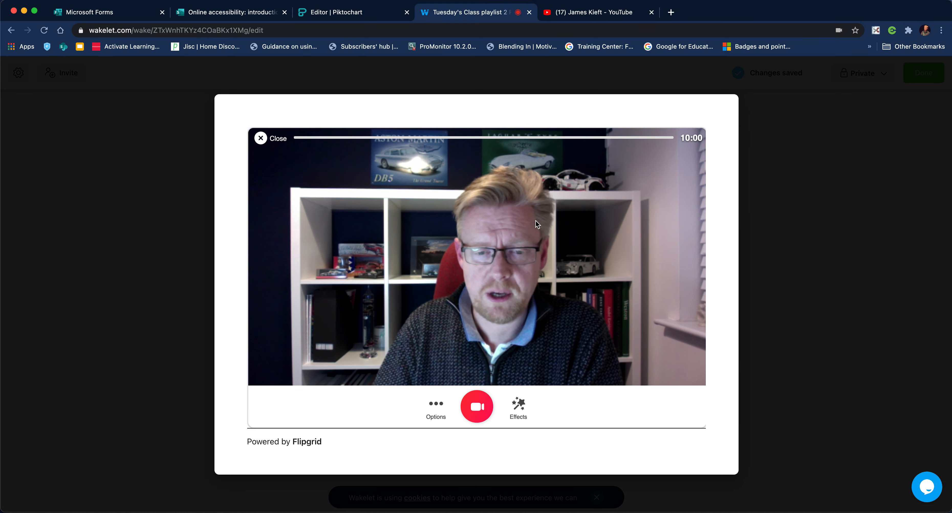
{"action": "left_click", "coordinate": [519, 406]}
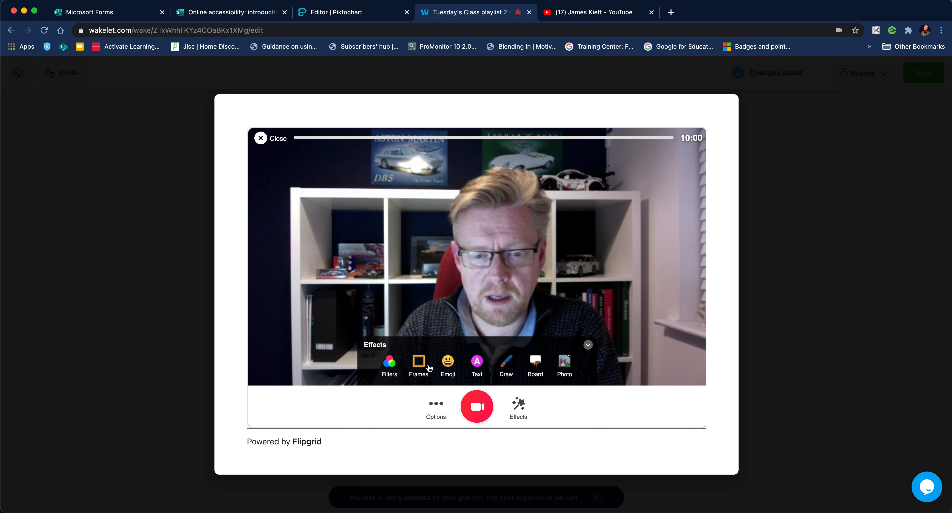
{"action": "left_click", "coordinate": [418, 362]}
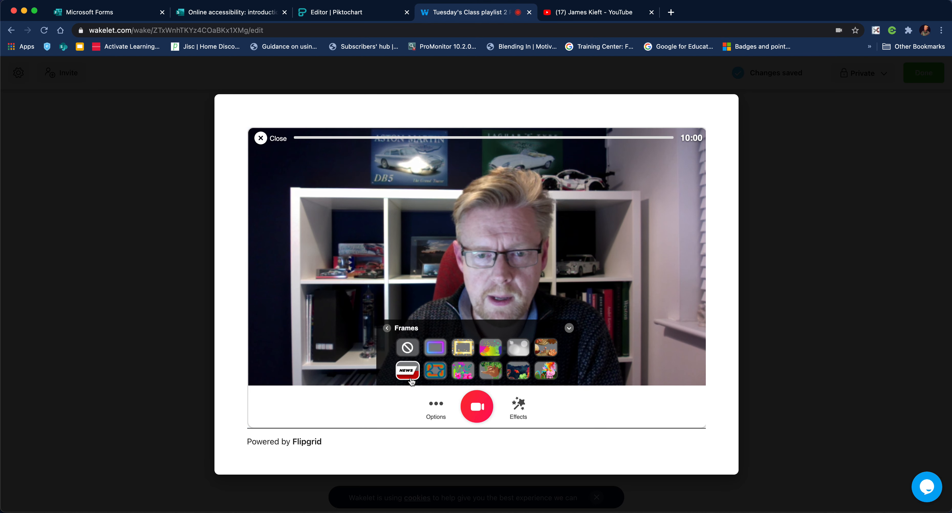
{"action": "left_click", "coordinate": [409, 372]}
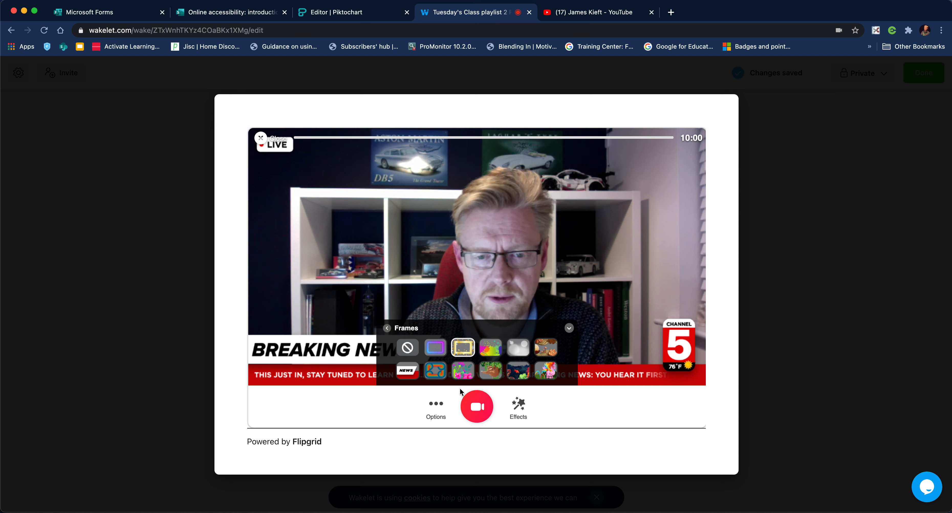
{"action": "left_click", "coordinate": [471, 352]}
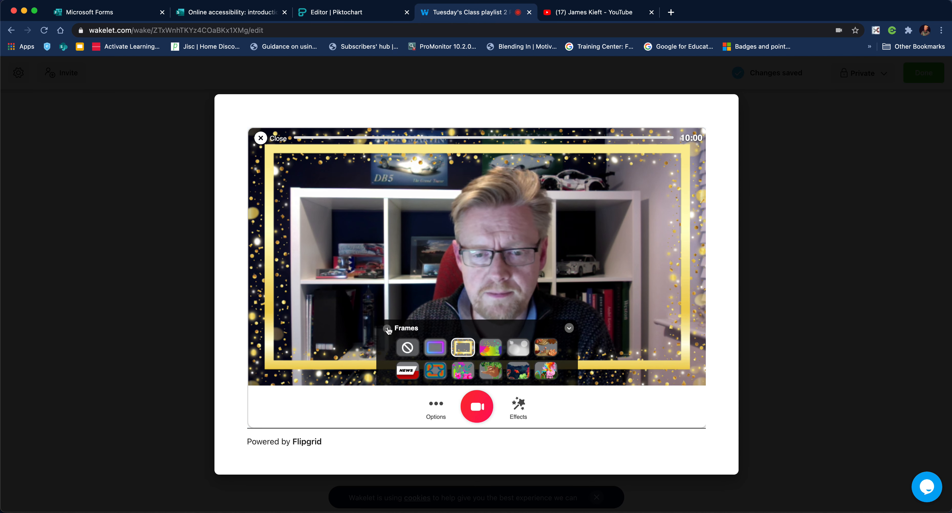
- Add a plain white board to the camera picture as a split screen beside the webcam image
{"action": "left_click", "coordinate": [387, 328]}
{"action": "left_click", "coordinate": [537, 357]}
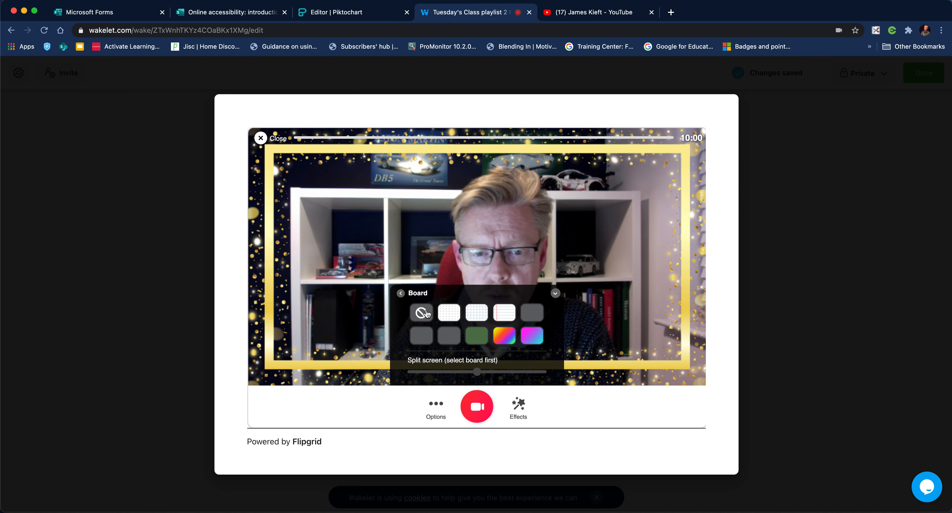
{"action": "left_click", "coordinate": [422, 337]}
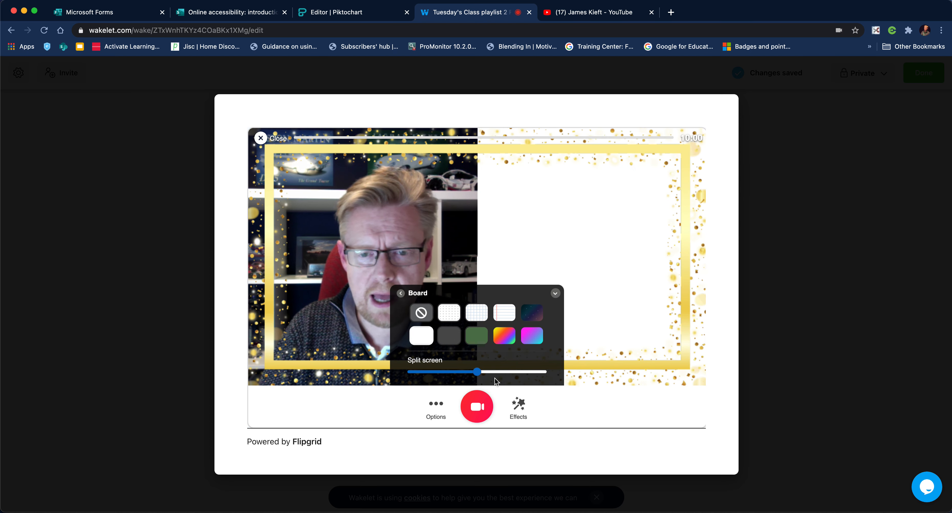
{"action": "left_click", "coordinate": [401, 293]}
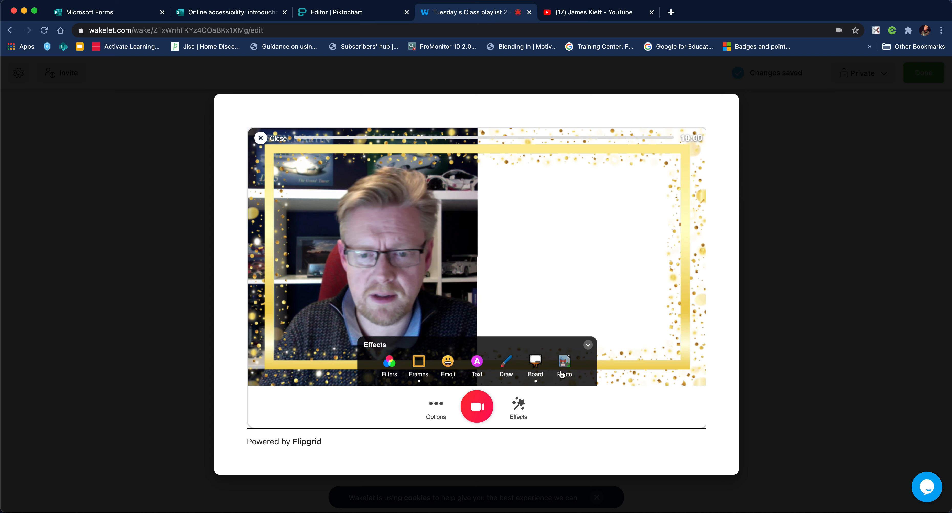
- Add a text label in the Superpower style reading "Todays Class", split over two lines
{"action": "left_click", "coordinate": [480, 364]}
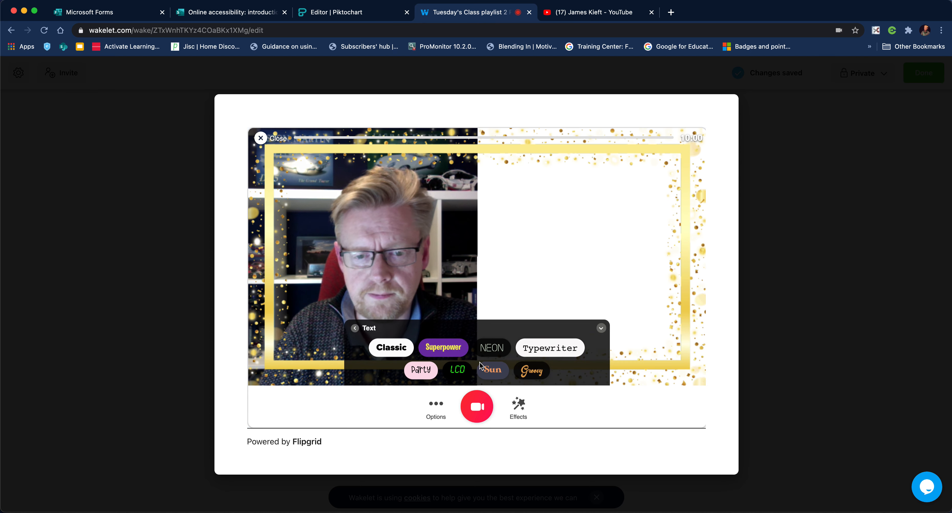
{"action": "left_click", "coordinate": [444, 346]}
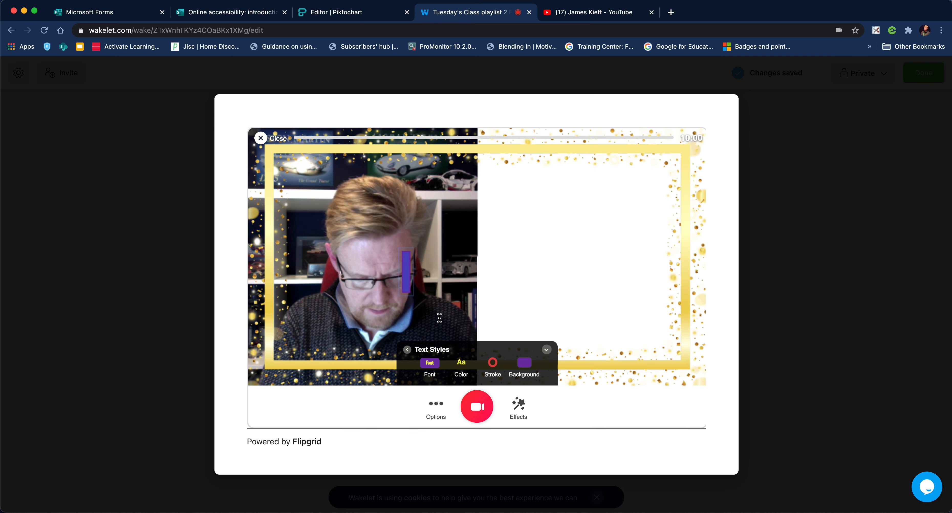
{"action": "type", "text": "Today"}
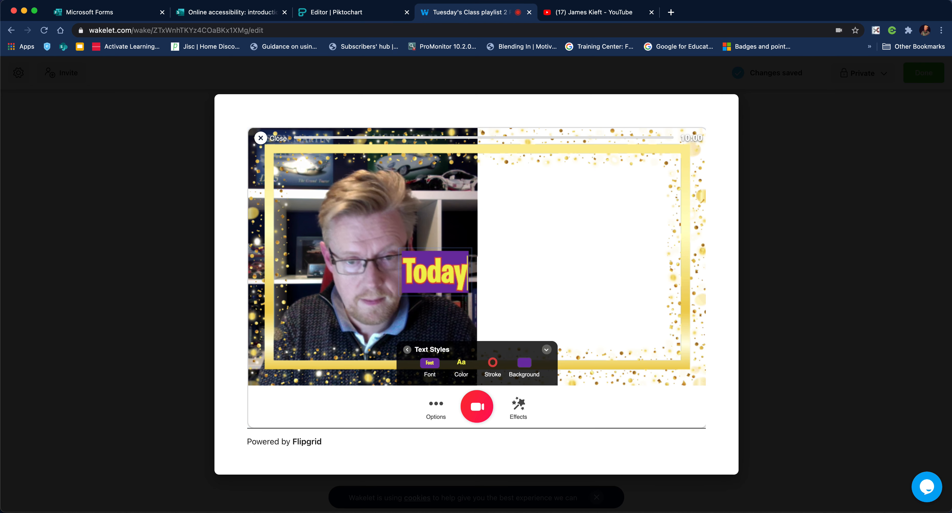
{"action": "type", "text": "s"}
{"action": "key", "text": "Return"}
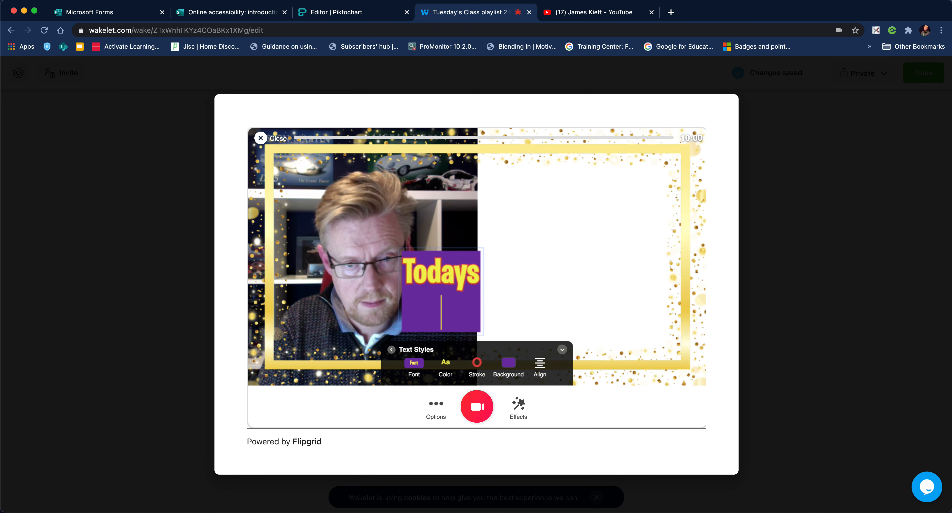
{"action": "type", "text": "Cal"}
{"action": "key", "text": "BackSpace"}
{"action": "key", "text": "BackSpace"}
{"action": "type", "text": "lass"}
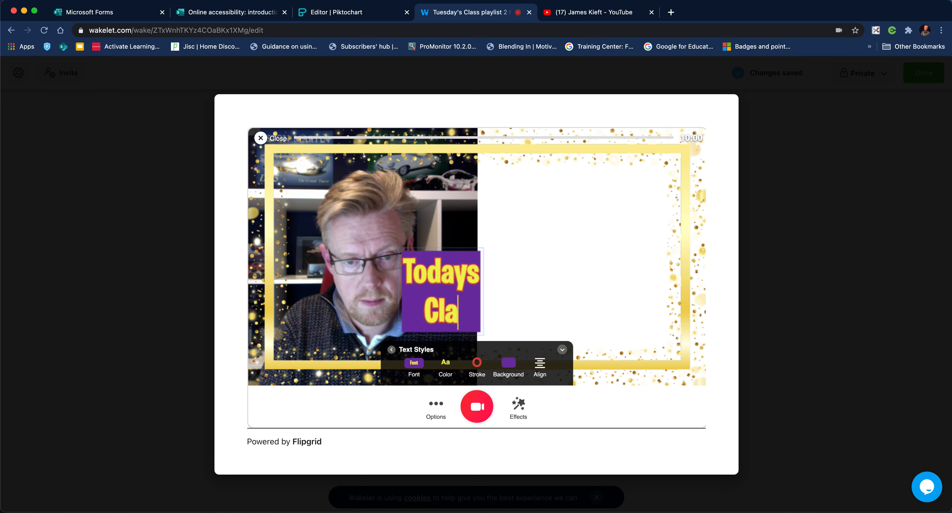
{"action": "left_click", "coordinate": [576, 325]}
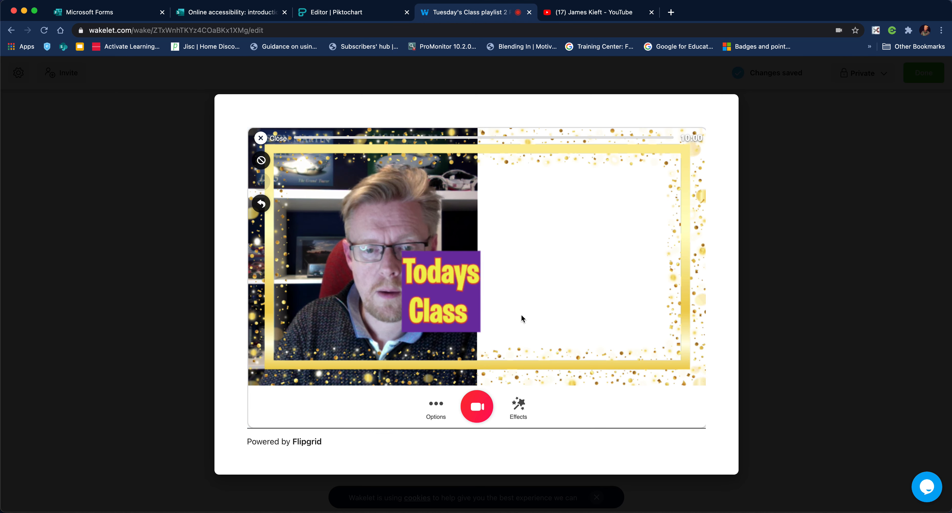
- Move the "Todays Class" label onto the white board half and enlarge it
{"action": "left_click_drag", "start_coordinate": [439, 296], "coordinate": [569, 248]}
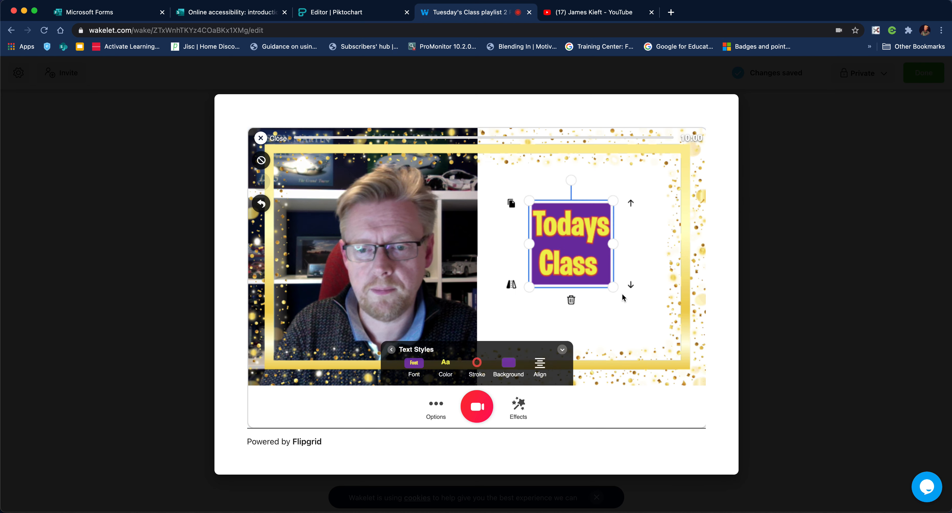
{"action": "left_click_drag", "start_coordinate": [616, 290], "coordinate": [641, 322]}
{"action": "left_click_drag", "start_coordinate": [641, 324], "coordinate": [638, 320]}
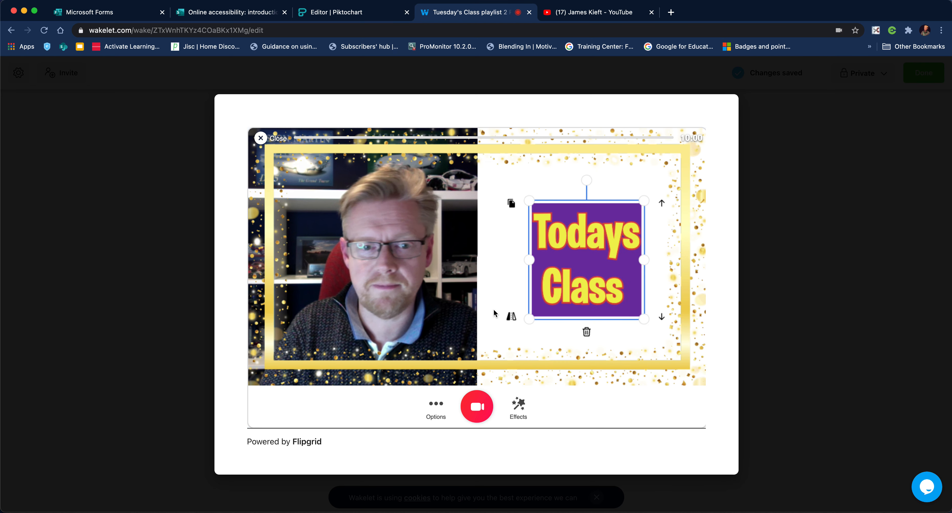
- Record the video message, accept the clip and confirm its default cover photo without a title
{"action": "left_click", "coordinate": [480, 409]}
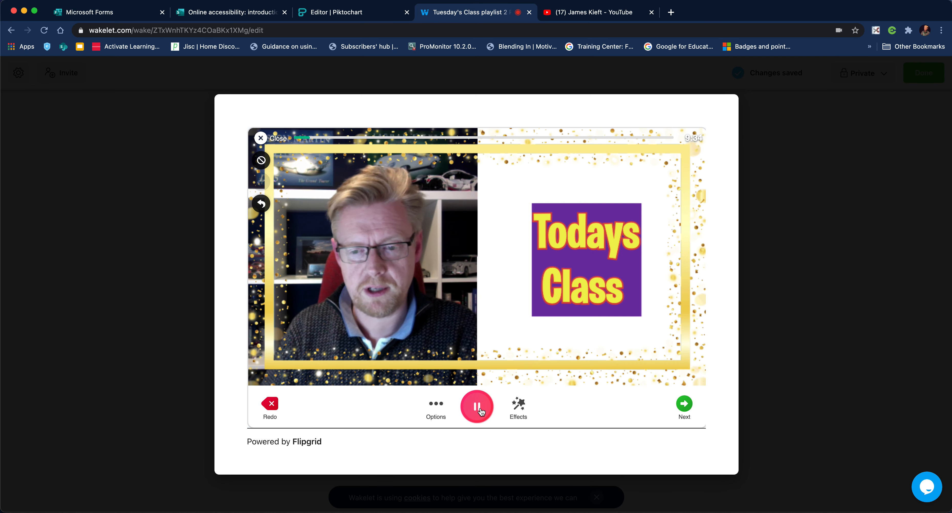
{"action": "left_click", "coordinate": [684, 403]}
{"action": "left_click", "coordinate": [687, 411]}
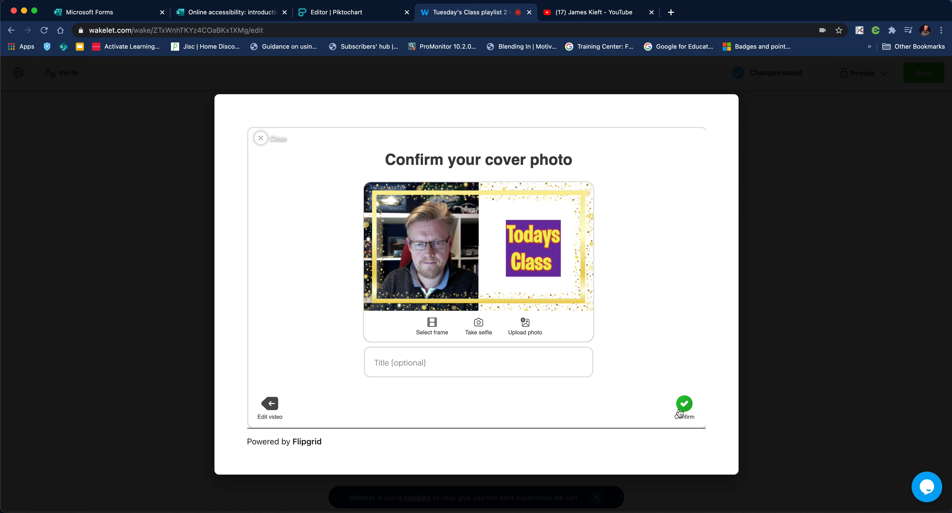
{"action": "left_click", "coordinate": [685, 408]}
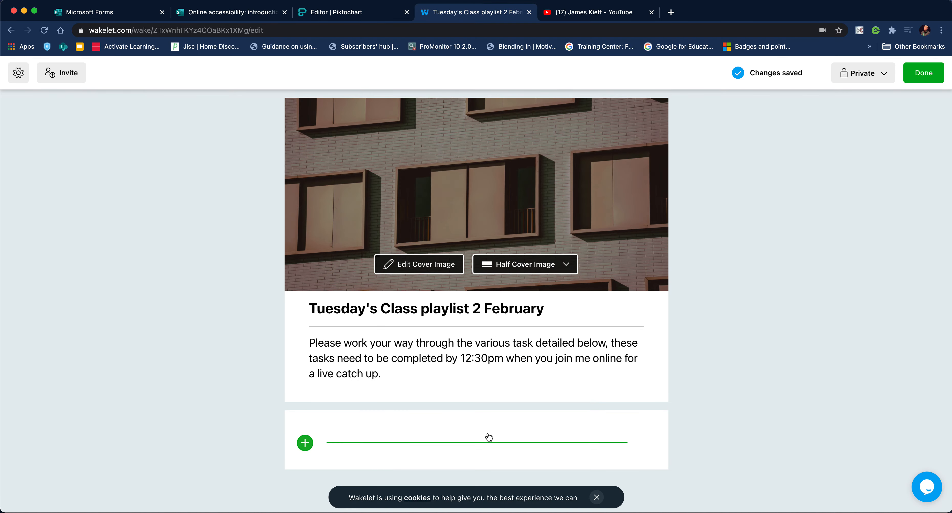
- Add a text item above the recorded video reading "Please watch this video"
{"action": "scroll", "coordinate": [411, 430], "scroll_direction": "down", "scroll_amount": 1}
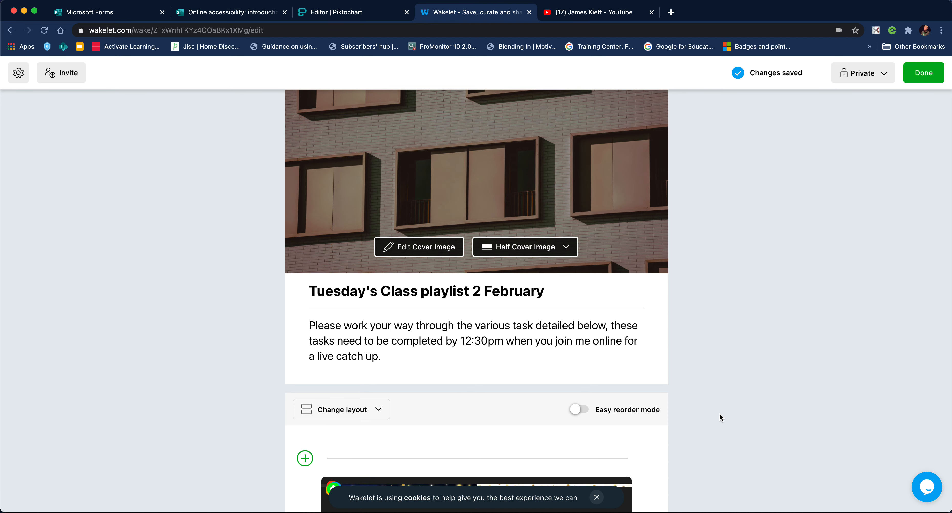
{"action": "scroll", "coordinate": [596, 438], "scroll_direction": "down", "scroll_amount": 6}
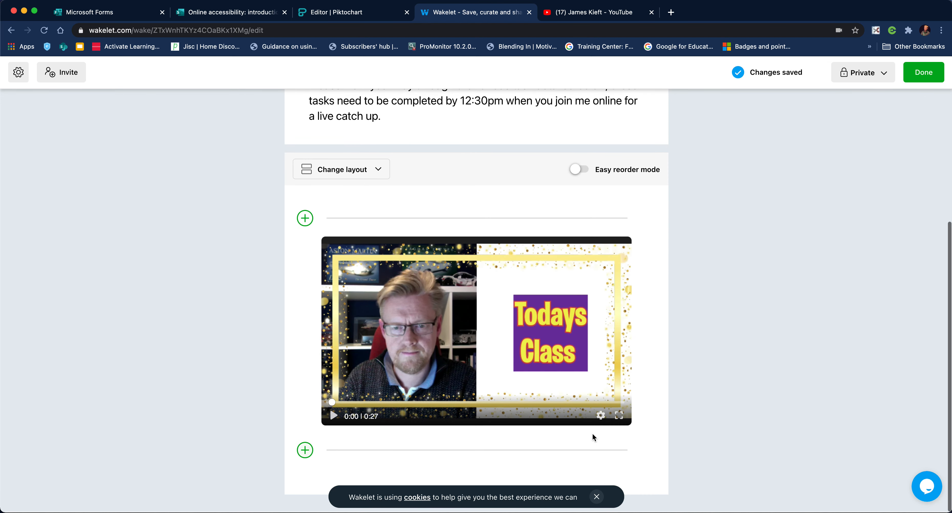
{"action": "left_click", "coordinate": [305, 218]}
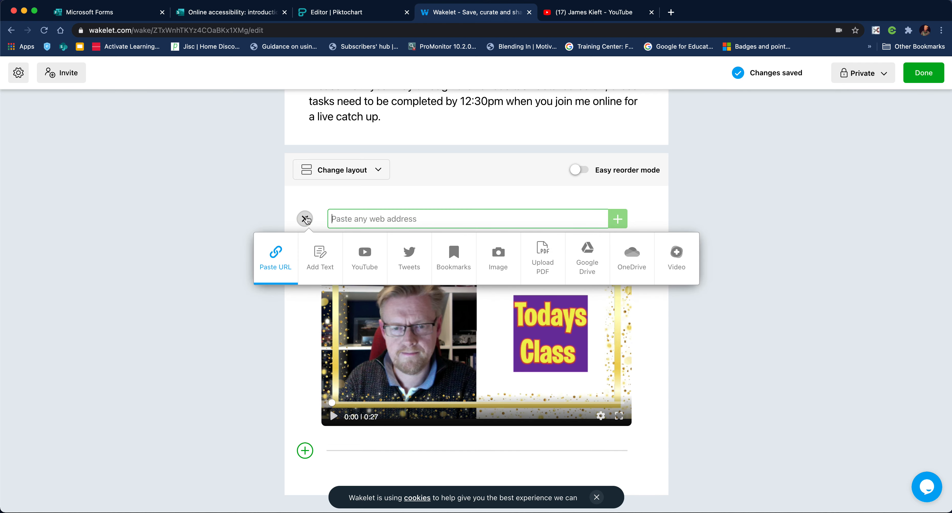
{"action": "left_click", "coordinate": [320, 257]}
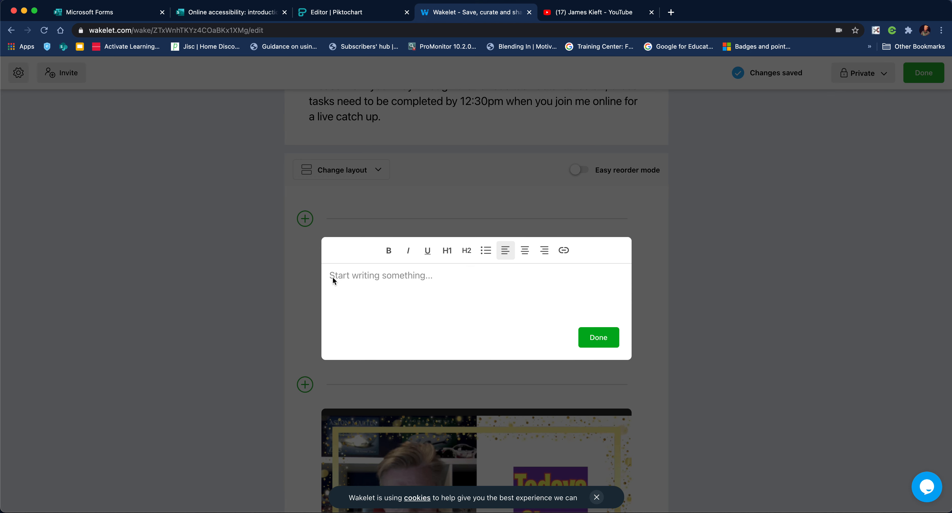
{"action": "type", "text": "Please watc"}
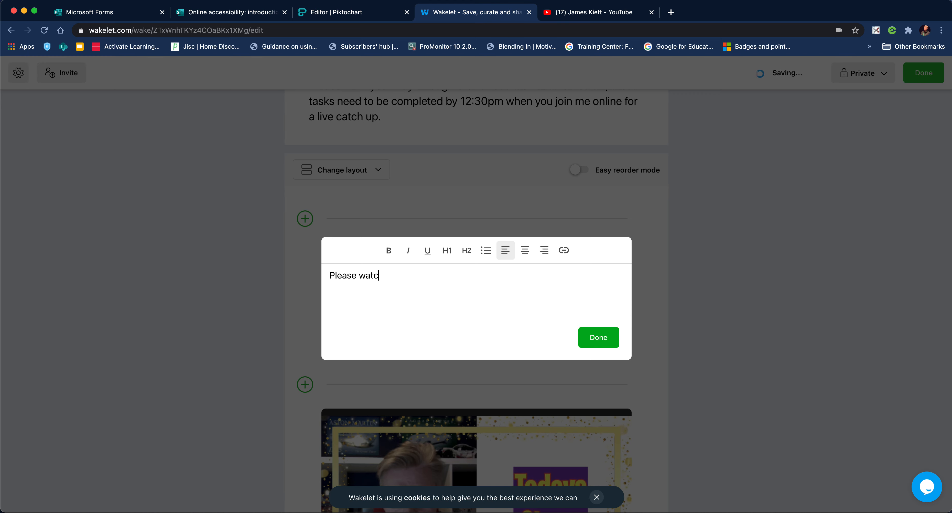
{"action": "type", "text": "h this video"}
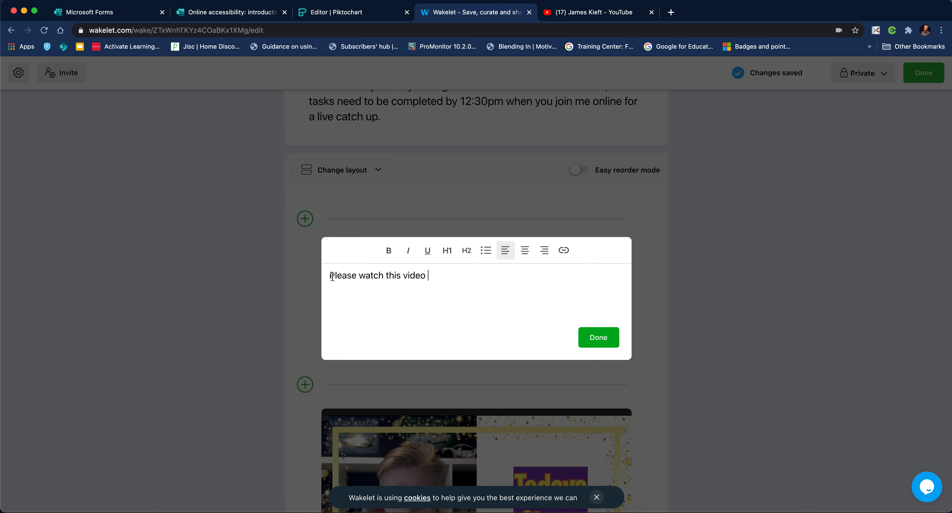
- Insert the line "Activity 1" above the text, format it as an H2 heading and save the text item
{"action": "key", "text": "Return"}
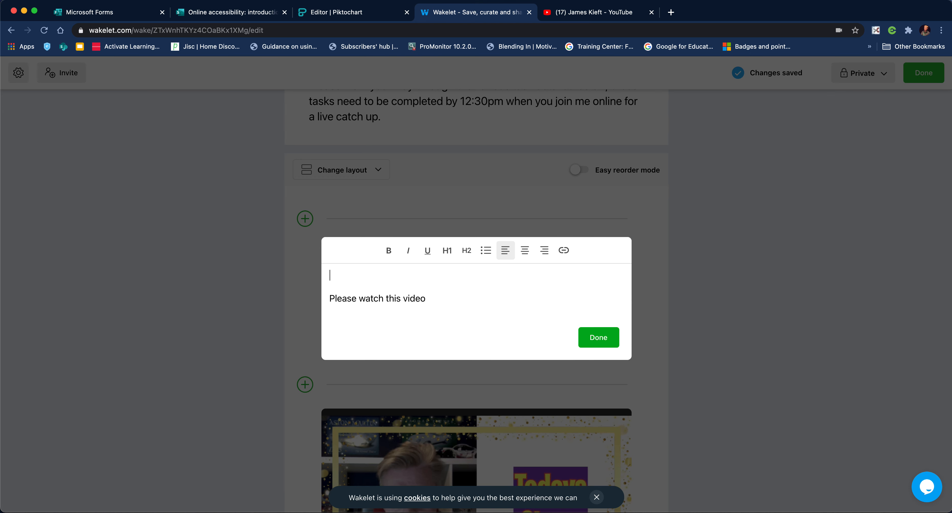
{"action": "type", "text": "A"}
{"action": "key", "text": "BackSpace"}
{"action": "type", "text": "Activity 1"}
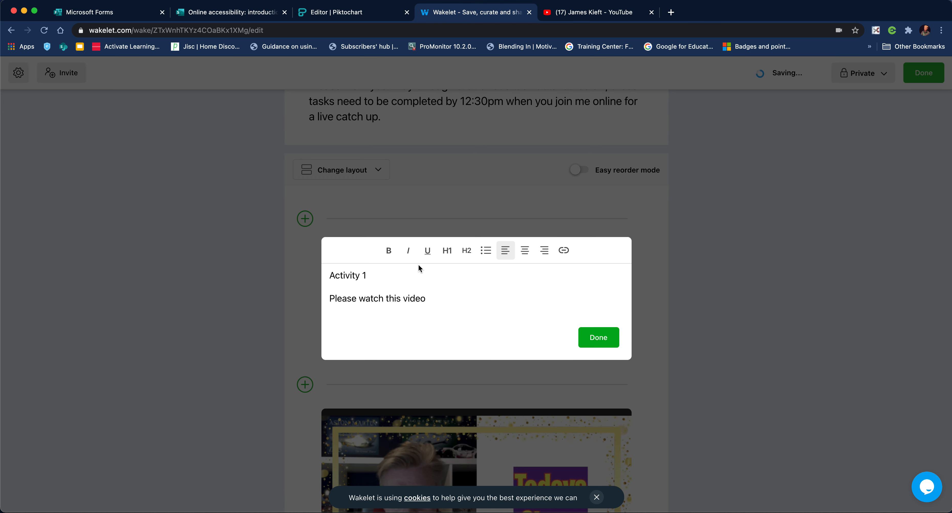
{"action": "left_click", "coordinate": [467, 250]}
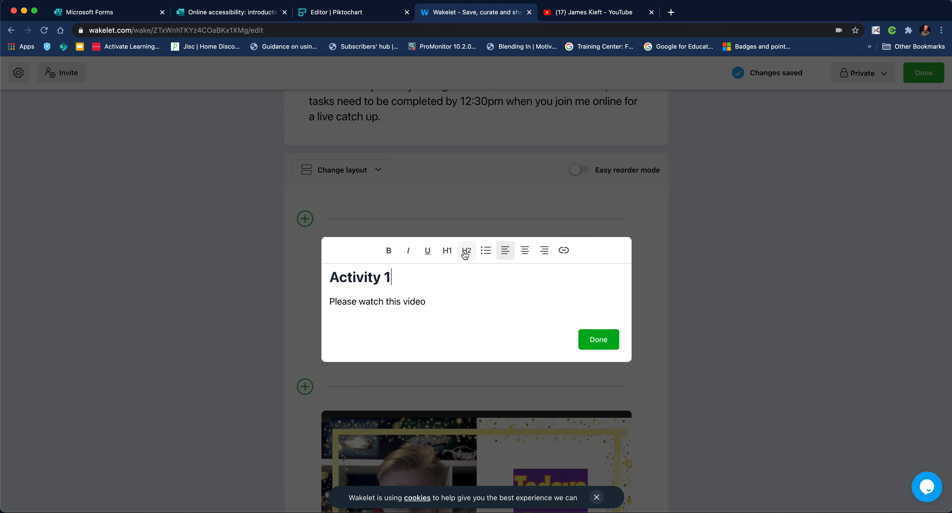
{"action": "left_click", "coordinate": [598, 339]}
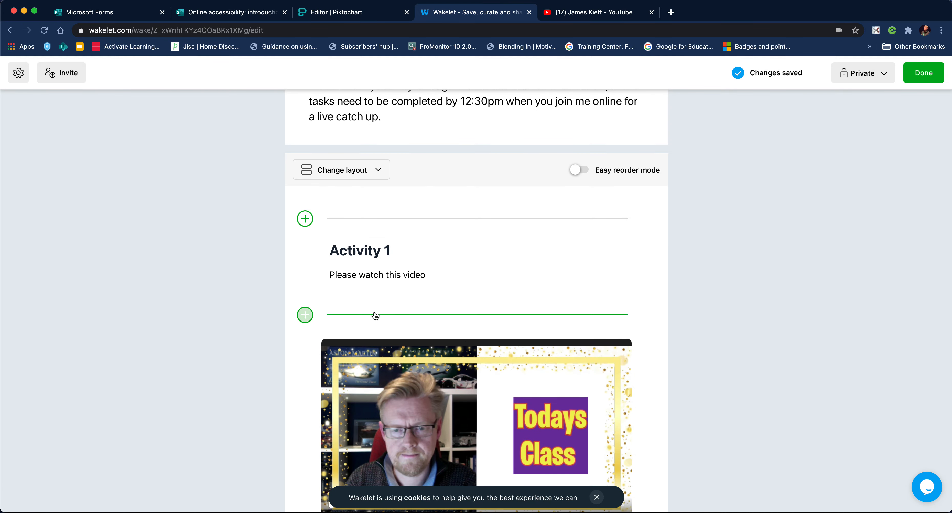
- Start a new item below the recorded video, and copy the share link of the YouTube video "Tips for sharing your Screen in MS Teams"
{"action": "scroll", "coordinate": [374, 277], "scroll_direction": "down", "scroll_amount": 2}
{"action": "scroll", "coordinate": [425, 288], "scroll_direction": "down", "scroll_amount": 2}
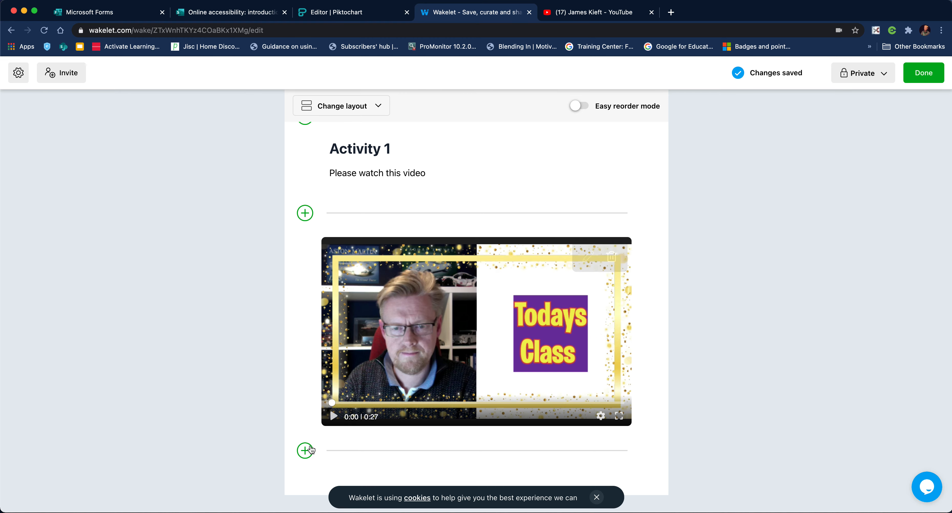
{"action": "left_click", "coordinate": [305, 450]}
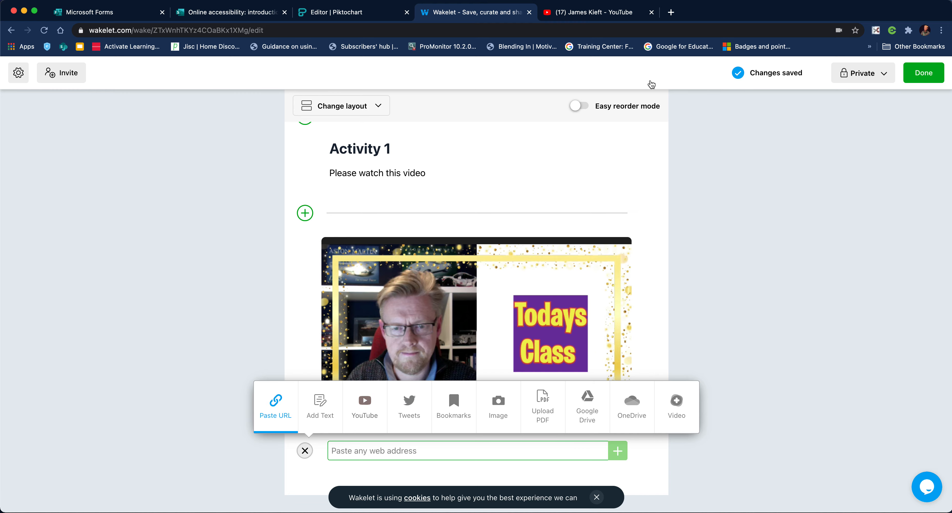
{"action": "left_click", "coordinate": [588, 13]}
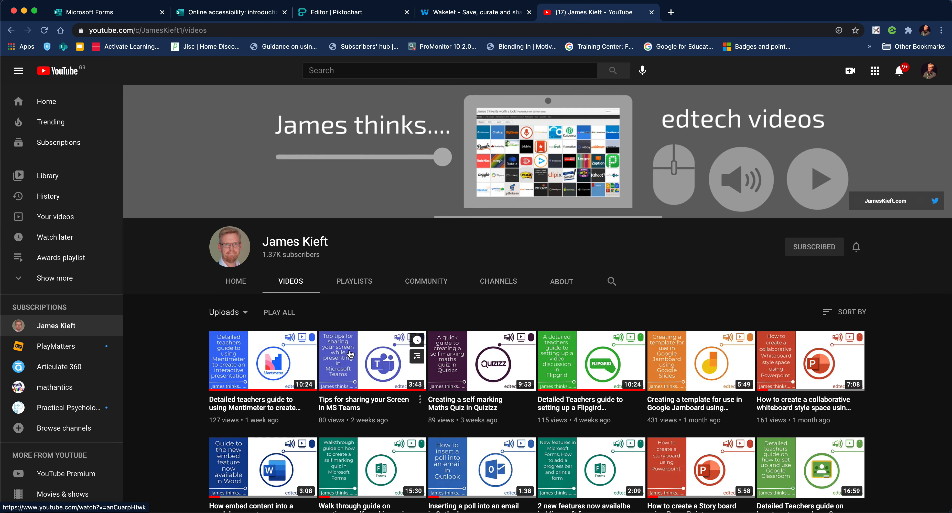
{"action": "left_click", "coordinate": [360, 359]}
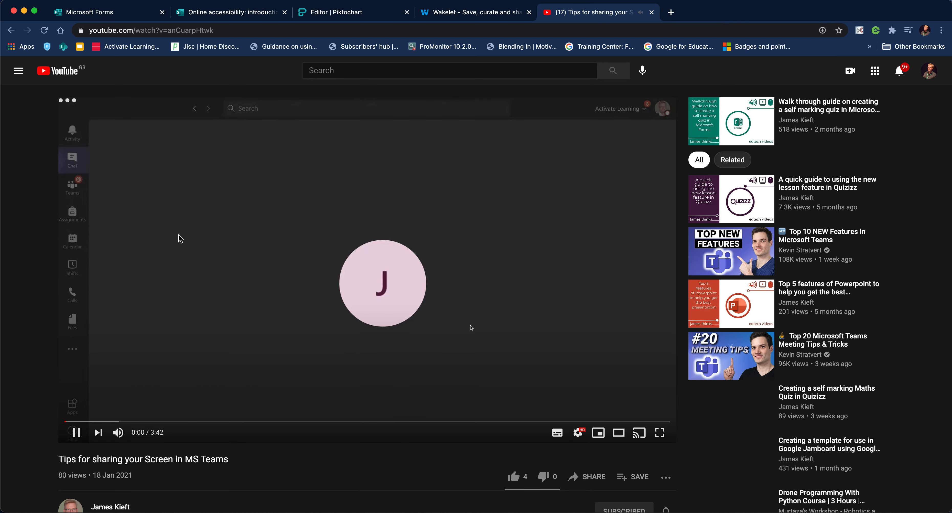
{"action": "left_click", "coordinate": [76, 432]}
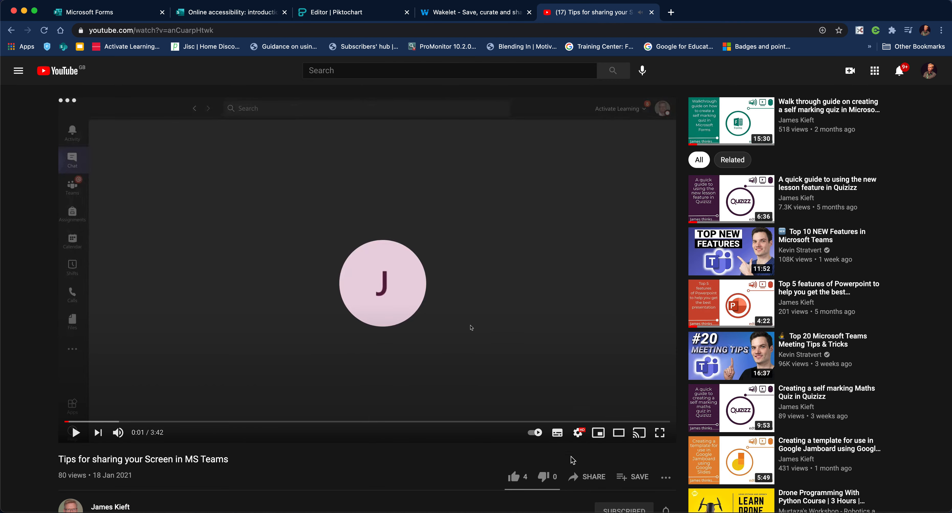
{"action": "left_click", "coordinate": [578, 477]}
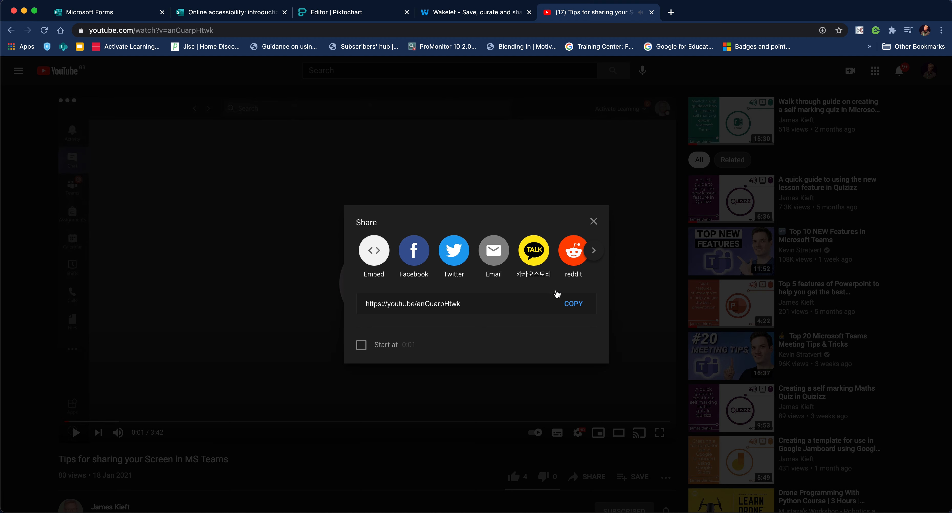
{"action": "left_click", "coordinate": [573, 303]}
{"action": "left_click", "coordinate": [447, 14]}
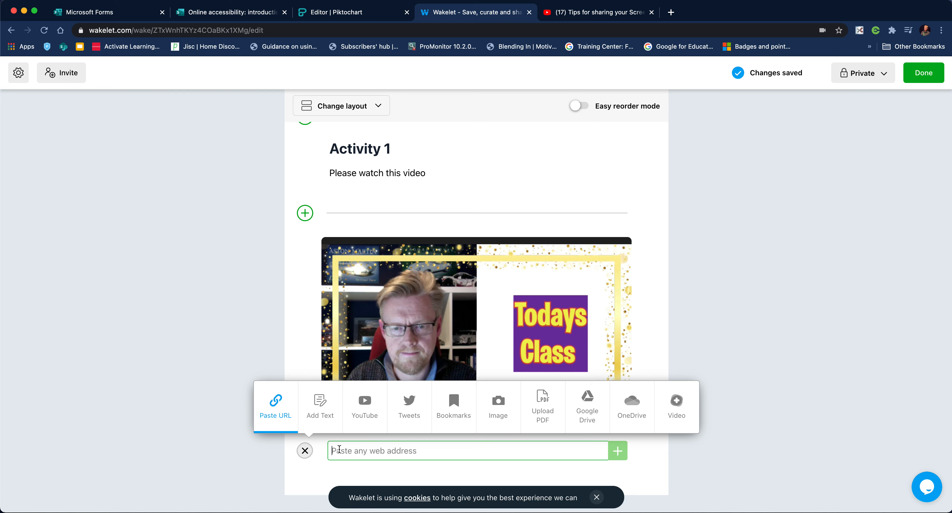
{"action": "key", "text": "super+v"}
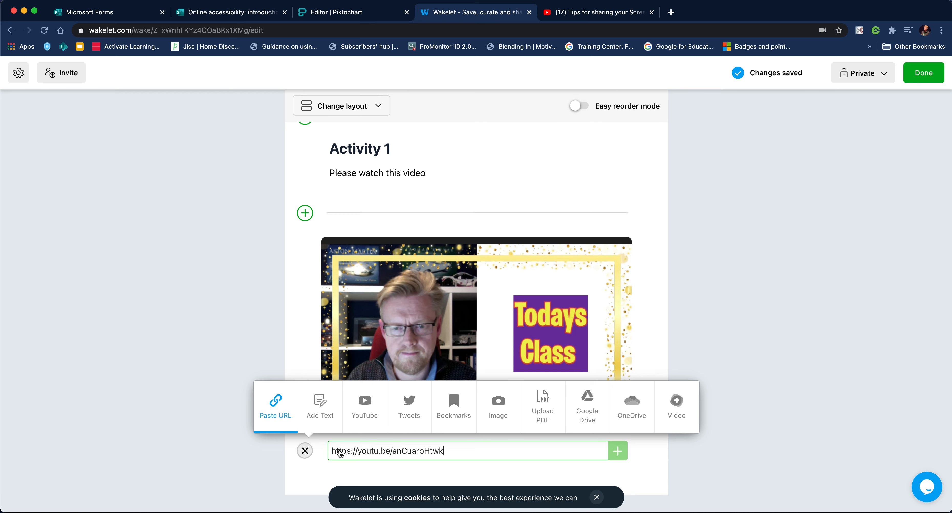
{"action": "key", "text": "Return"}
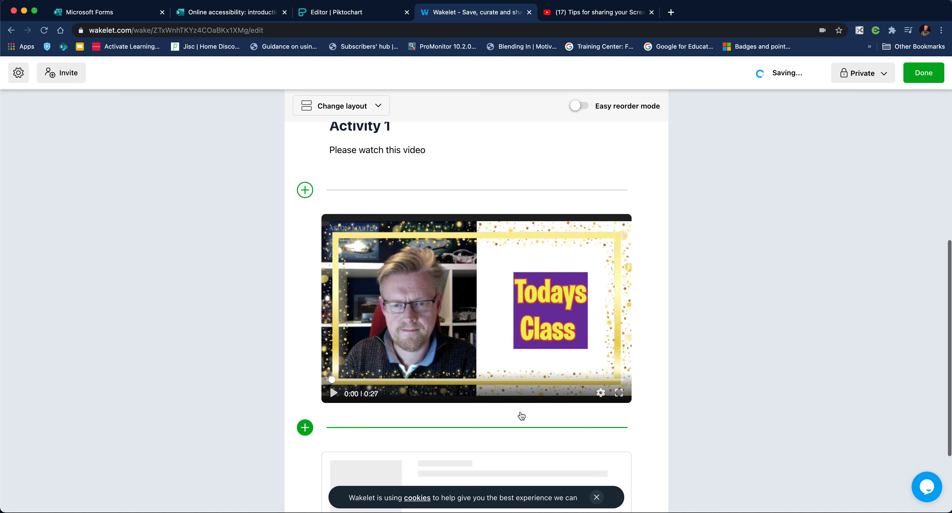
{"action": "scroll", "coordinate": [521, 415], "scroll_direction": "down", "scroll_amount": 3}
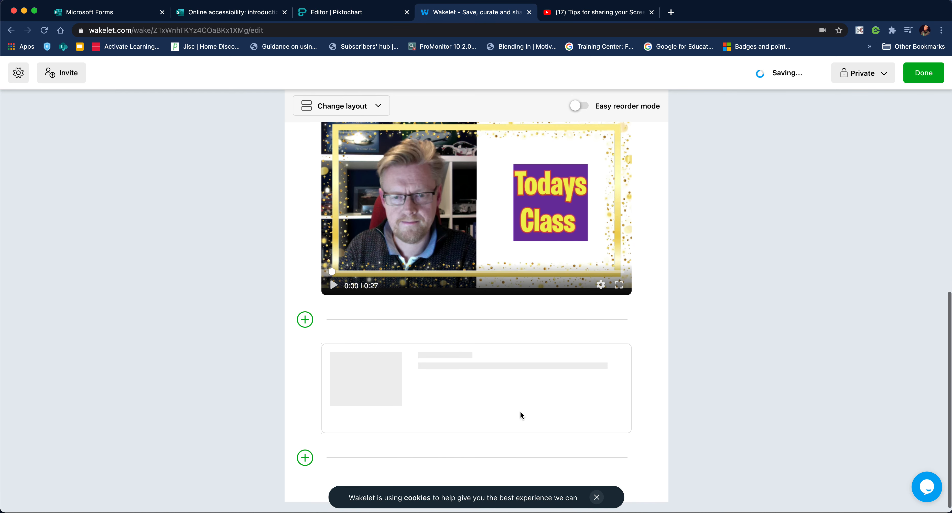
{"action": "scroll", "coordinate": [519, 411], "scroll_direction": "down", "scroll_amount": 2}
{"action": "scroll", "coordinate": [518, 411], "scroll_direction": "down", "scroll_amount": 2}
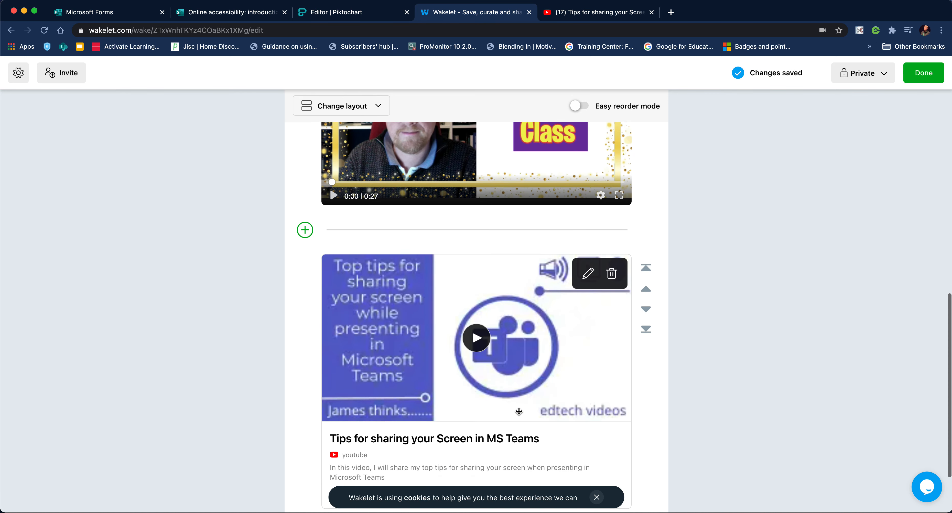
- Add a text item above the YouTube video reading "Activity 2" and, on a new line, "Watch this video then answer the questions below"
{"action": "scroll", "coordinate": [229, 270], "scroll_direction": "up", "scroll_amount": 3}
{"action": "scroll", "coordinate": [330, 327], "scroll_direction": "up", "scroll_amount": 5}
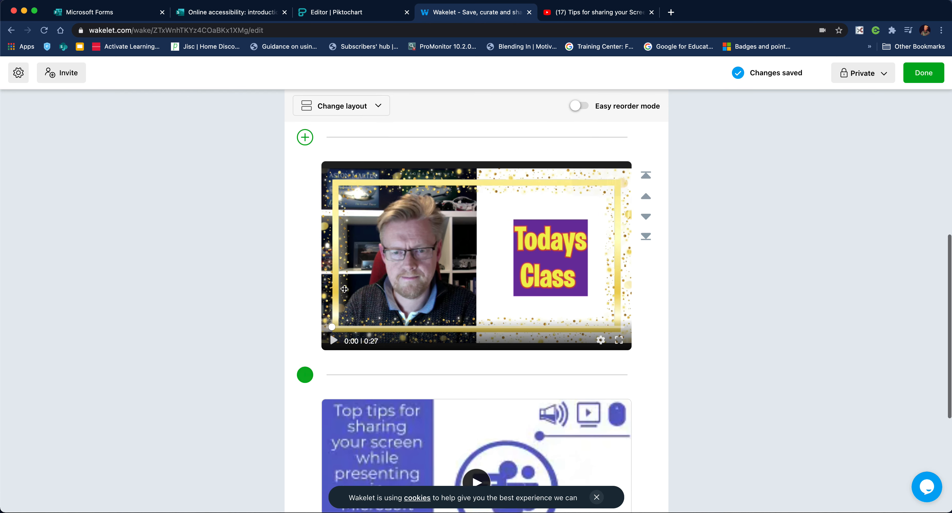
{"action": "scroll", "coordinate": [330, 326], "scroll_direction": "down", "scroll_amount": 2}
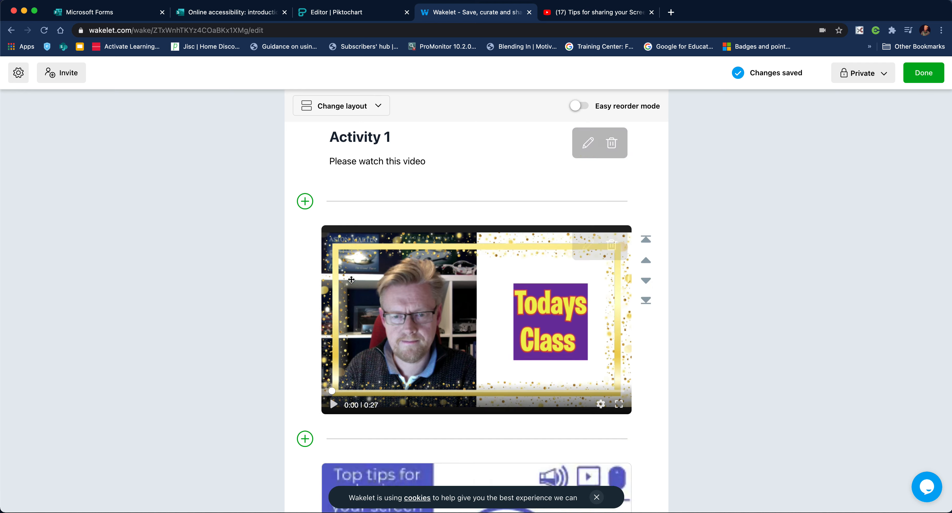
{"action": "scroll", "coordinate": [307, 237], "scroll_direction": "down", "scroll_amount": 5}
{"action": "left_click", "coordinate": [304, 241]}
{"action": "left_click", "coordinate": [319, 277]}
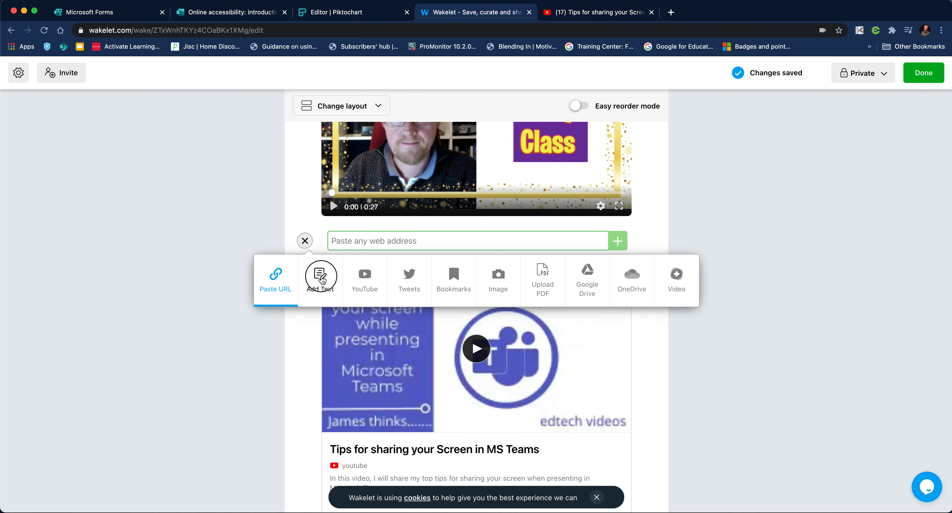
{"action": "type", "text": "Actit"}
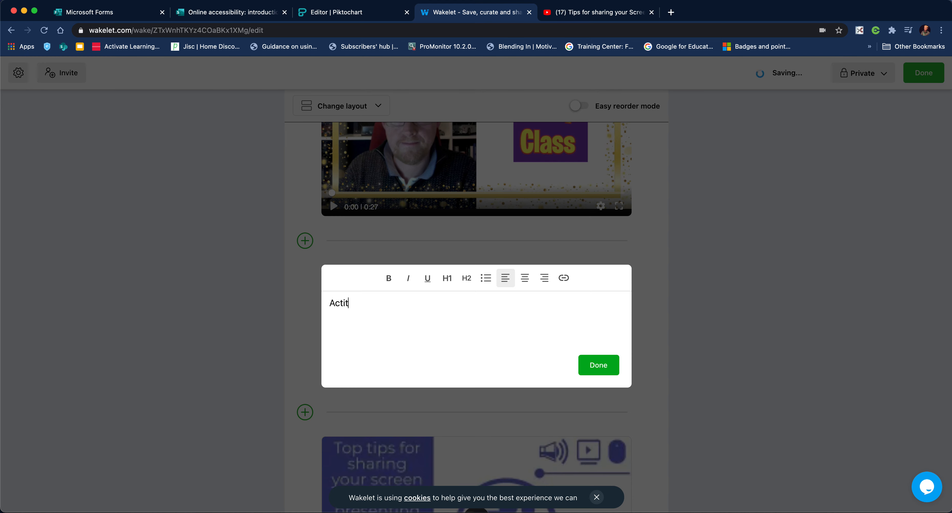
{"action": "key", "text": "BackSpace"}
{"action": "type", "text": "vity 2"}
{"action": "key", "text": "Return"}
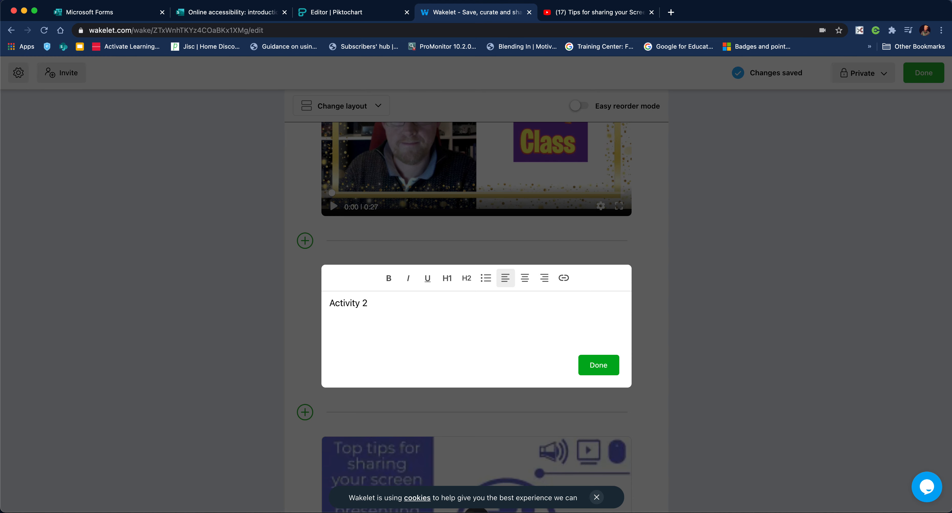
{"action": "type", "text": "Watch th"}
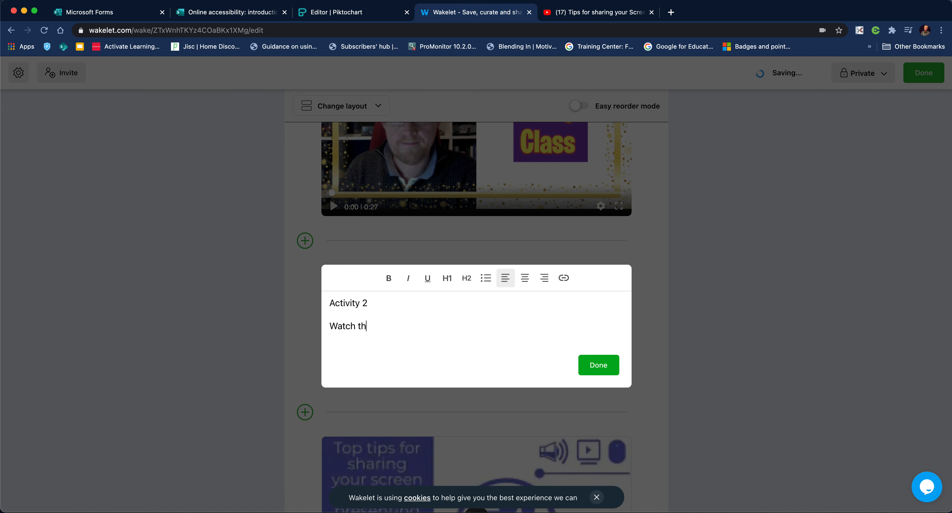
{"action": "type", "text": "is video then answer the "}
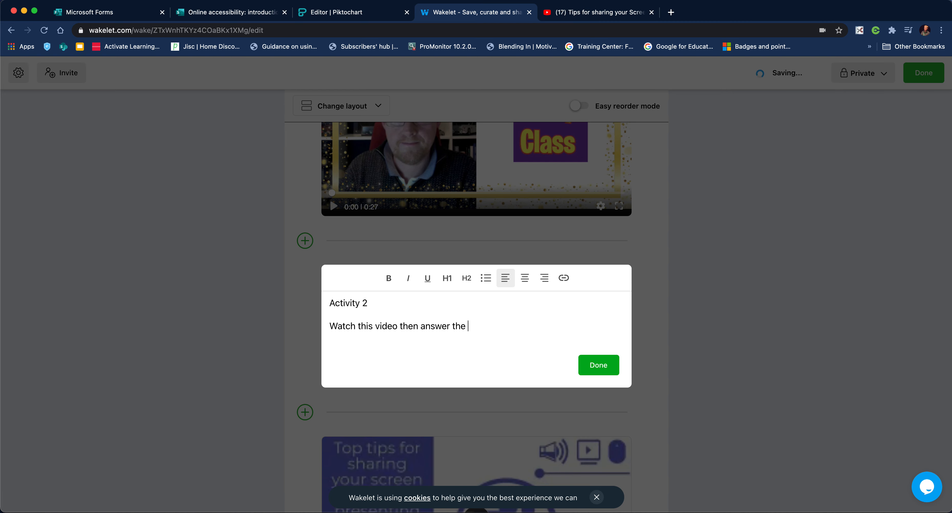
{"action": "type", "text": "questions below"}
- Format the "Activity 2" line as an H2 heading and save the text item
{"action": "left_click_drag", "start_coordinate": [381, 305], "coordinate": [332, 304]}
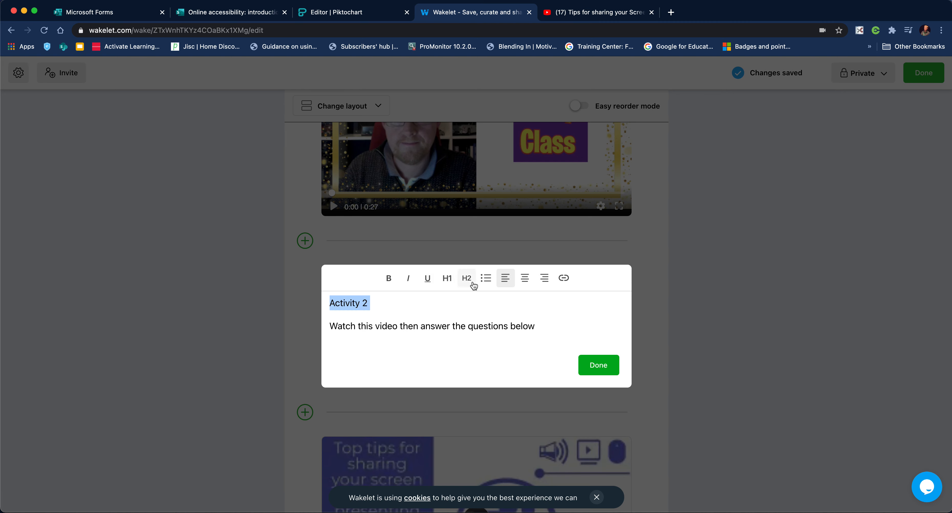
{"action": "left_click", "coordinate": [473, 284]}
{"action": "left_click", "coordinate": [602, 368]}
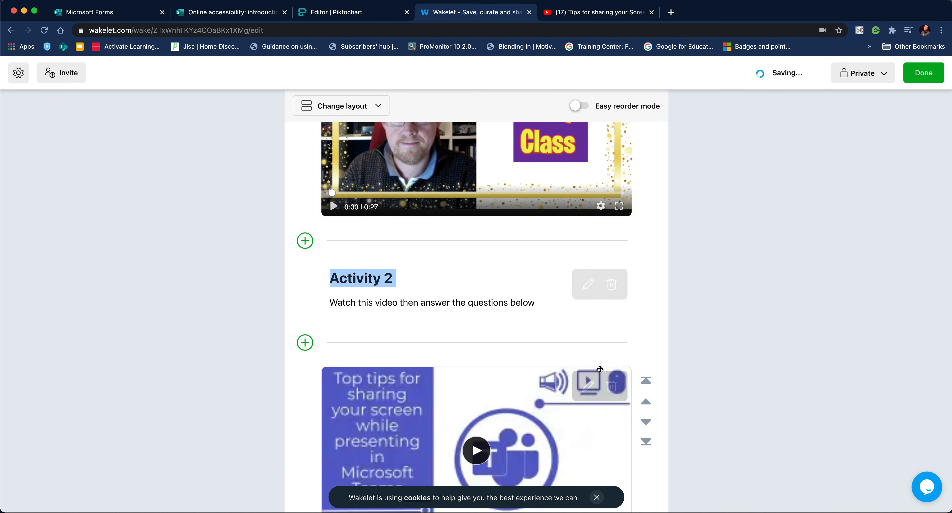
- Change the text under the Activity 1 heading to "Please watch this instructions video" and save it
{"action": "scroll", "coordinate": [599, 366], "scroll_direction": "down", "scroll_amount": 2}
{"action": "scroll", "coordinate": [453, 275], "scroll_direction": "up", "scroll_amount": 4}
{"action": "scroll", "coordinate": [453, 275], "scroll_direction": "up", "scroll_amount": 7}
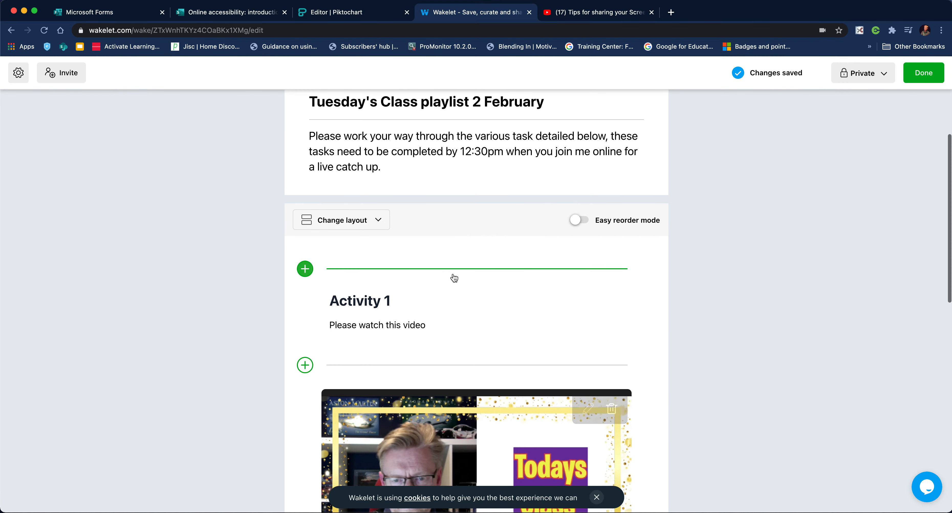
{"action": "scroll", "coordinate": [436, 329], "scroll_direction": "down", "scroll_amount": 3}
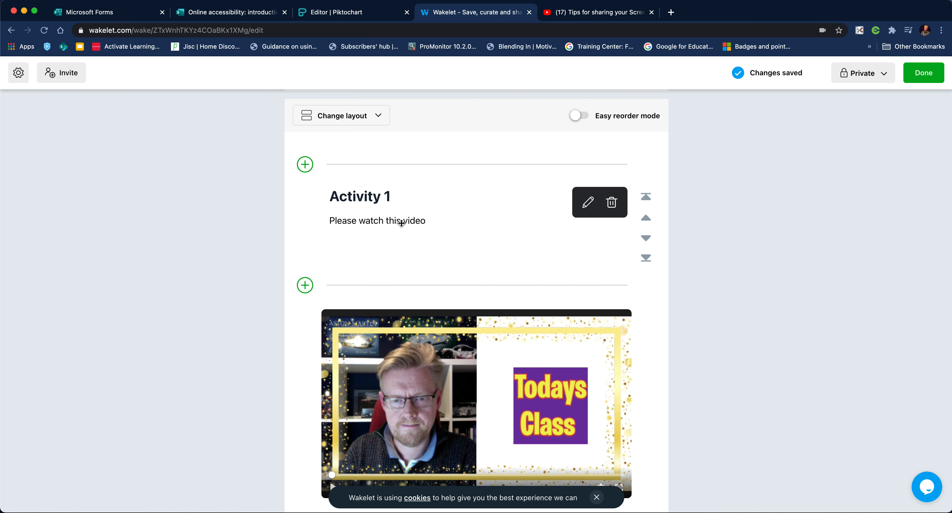
{"action": "left_click", "coordinate": [587, 202]}
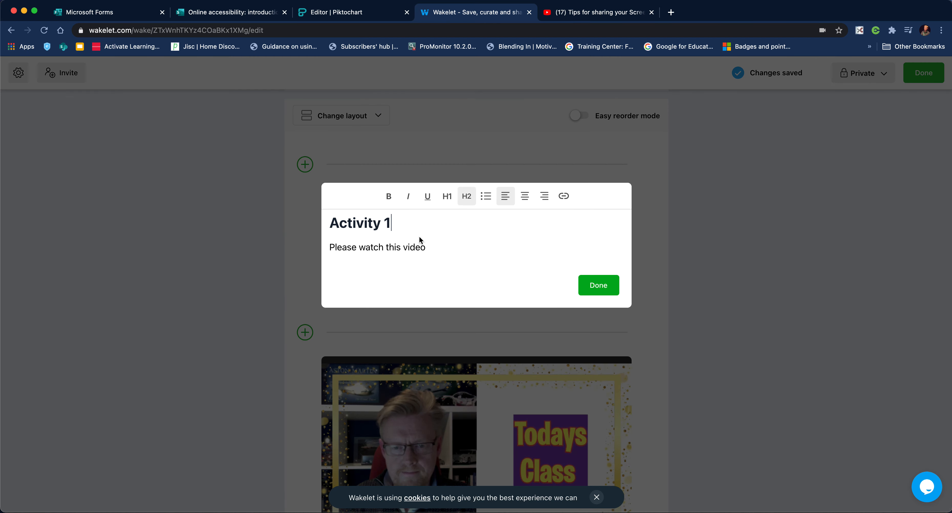
{"action": "left_click", "coordinate": [404, 252]}
{"action": "type", "text": "ins "}
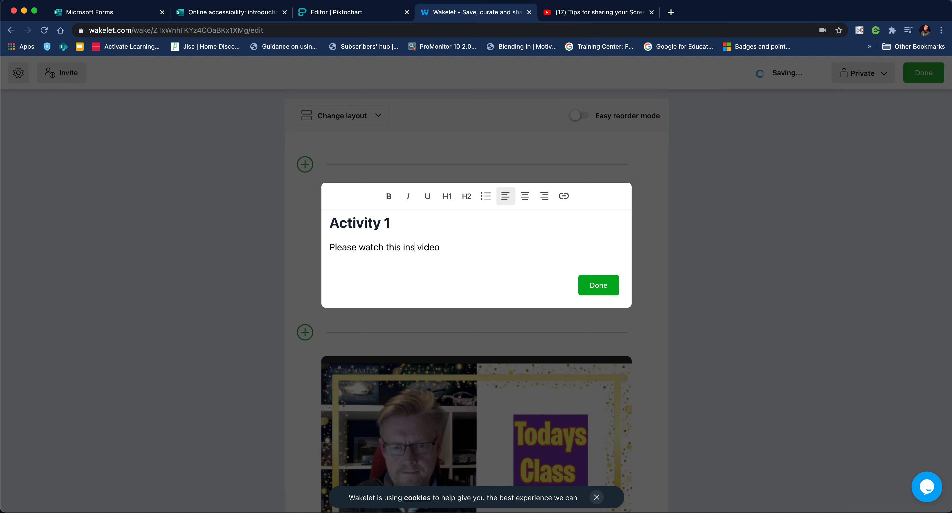
{"action": "type", "text": "tructions"}
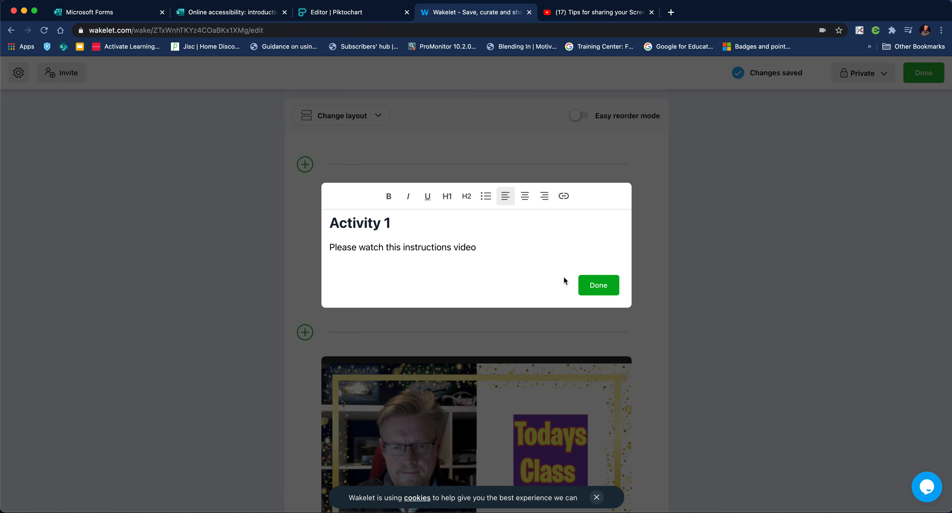
{"action": "left_click", "coordinate": [596, 285]}
- Start a new item below the YouTube video, and copy the response link of the Microsoft Forms form "Tools for online collaboration"
{"action": "scroll", "coordinate": [485, 304], "scroll_direction": "down", "scroll_amount": 6}
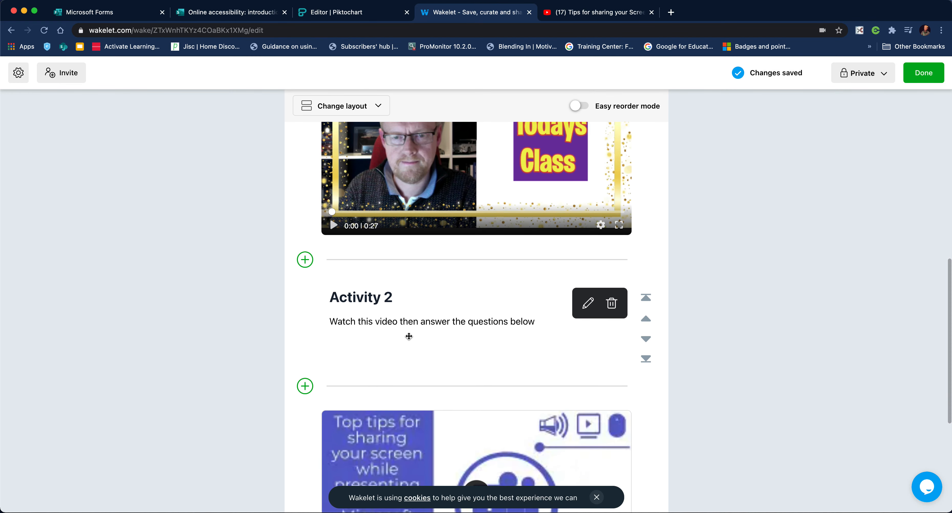
{"action": "scroll", "coordinate": [409, 336], "scroll_direction": "down", "scroll_amount": 6}
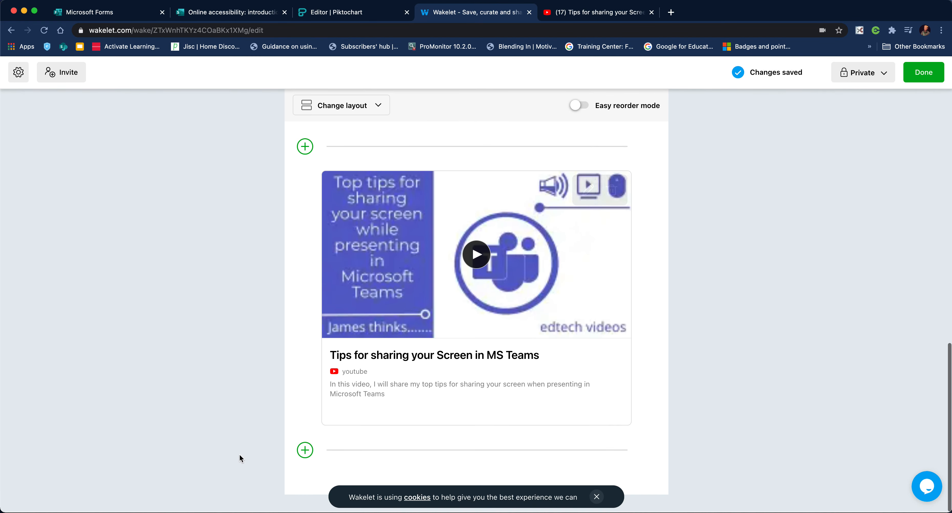
{"action": "left_click", "coordinate": [305, 450]}
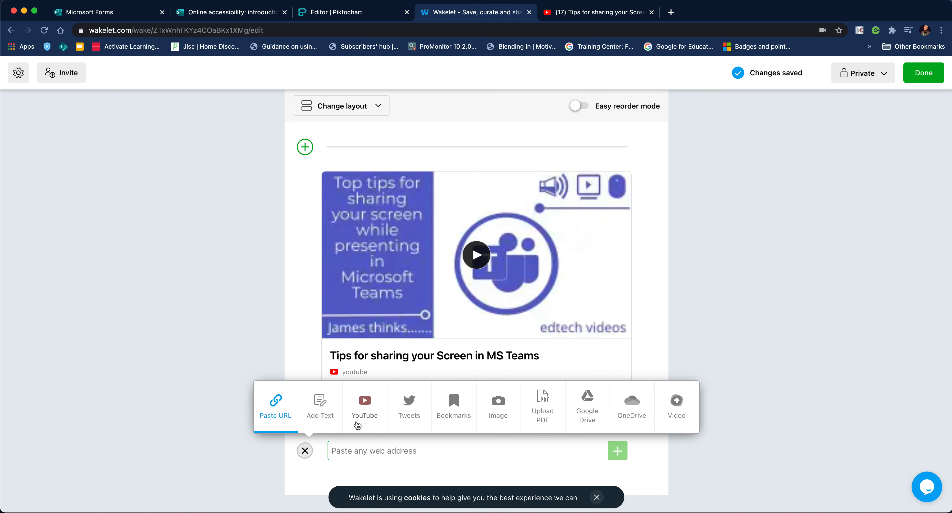
{"action": "left_click", "coordinate": [110, 14]}
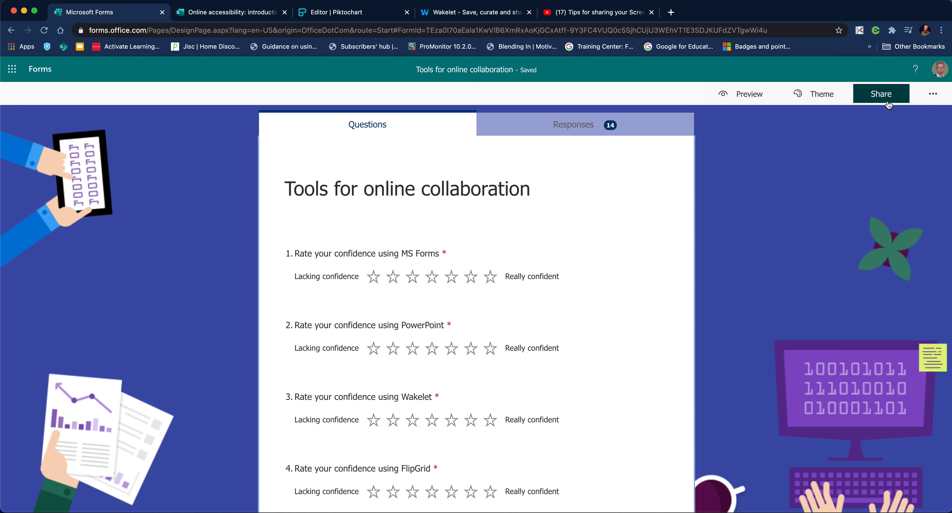
{"action": "left_click", "coordinate": [873, 98]}
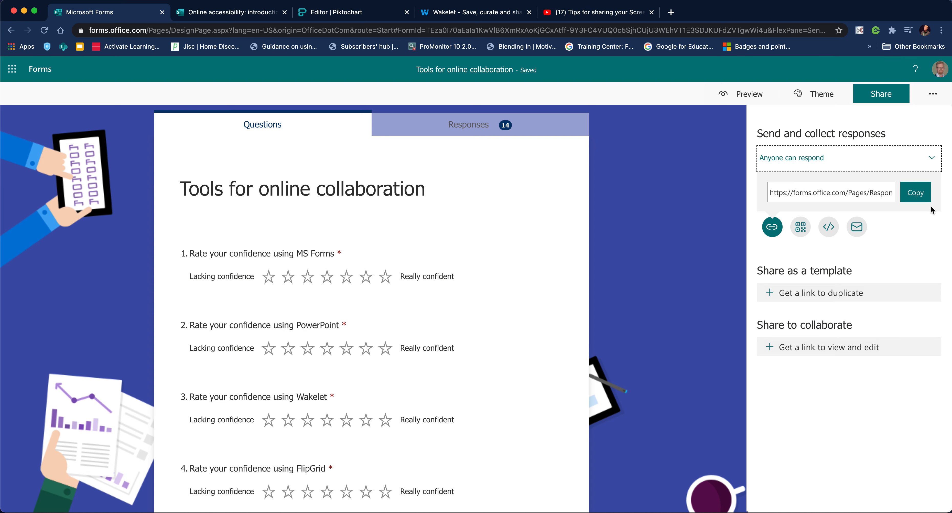
{"action": "left_click", "coordinate": [926, 200]}
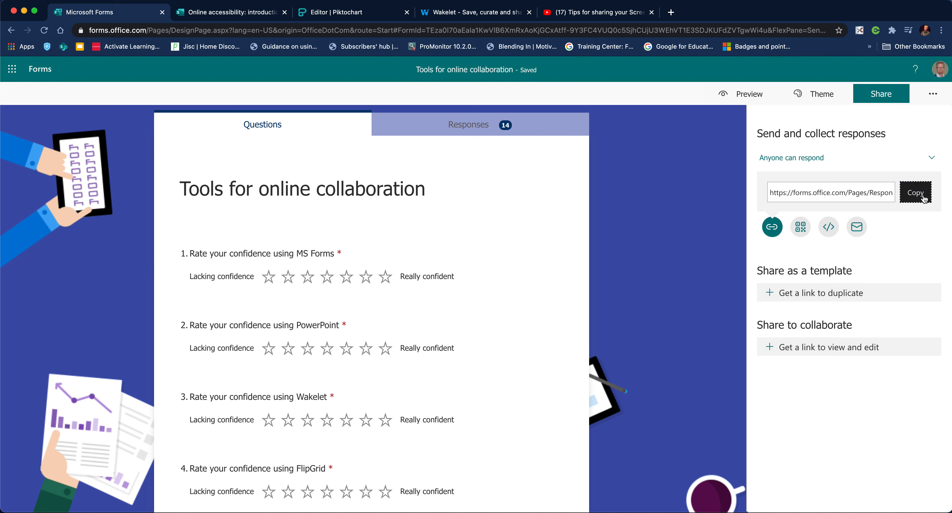
- Return to the Wakelet collection and add the copied Microsoft Forms link as a new item below the YouTube video
{"action": "left_click", "coordinate": [446, 13]}
{"action": "left_click", "coordinate": [339, 448]}
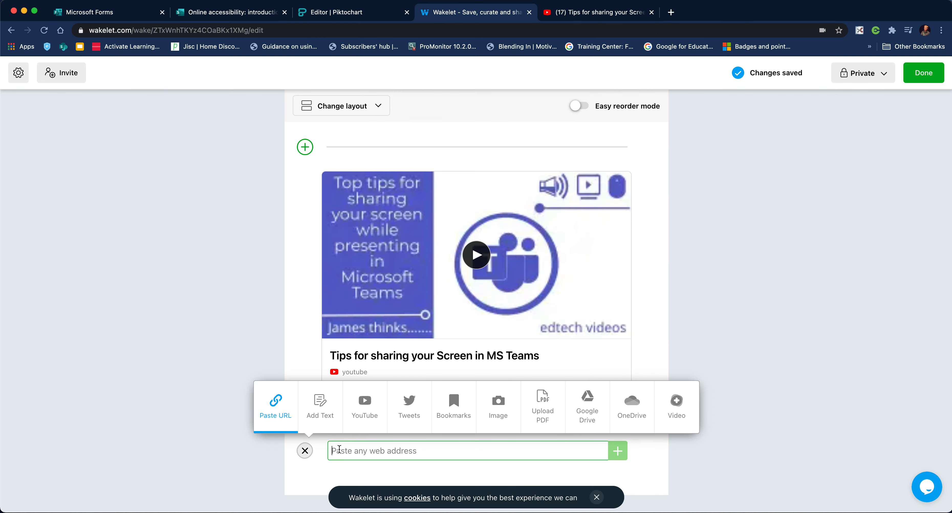
{"action": "key", "text": "super+v"}
{"action": "scroll", "coordinate": [430, 449], "scroll_direction": "down", "scroll_amount": 3}
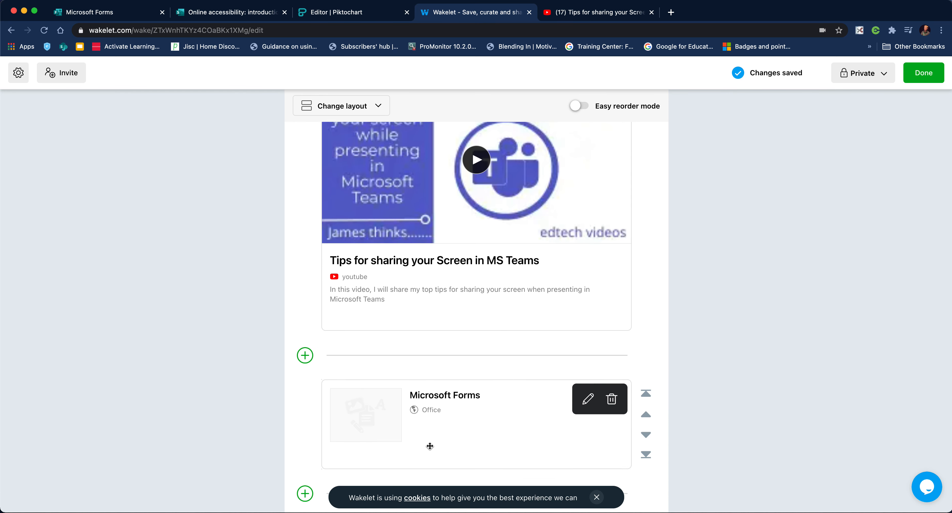
{"action": "left_click", "coordinate": [305, 355]}
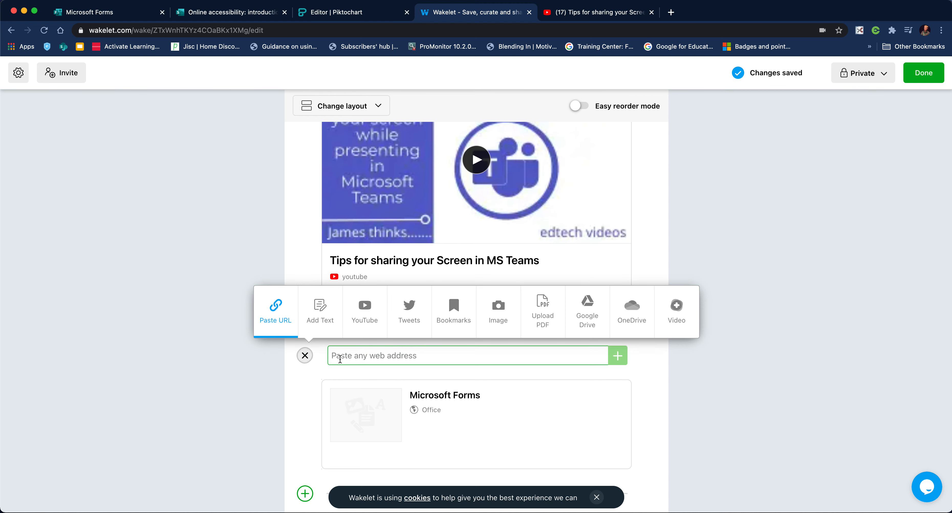
{"action": "type", "text": "Pease click below and complete this form"}
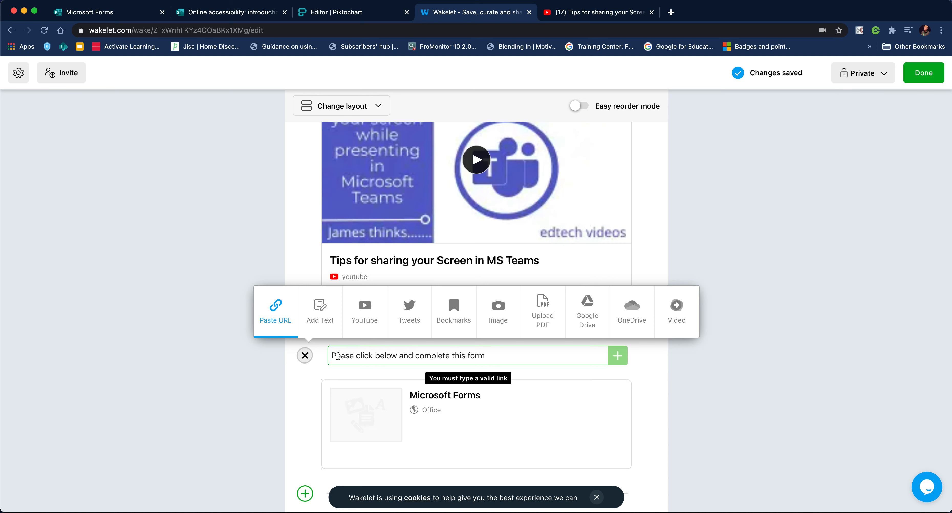
{"action": "left_click", "coordinate": [341, 364]}
{"action": "type", "text": "l"}
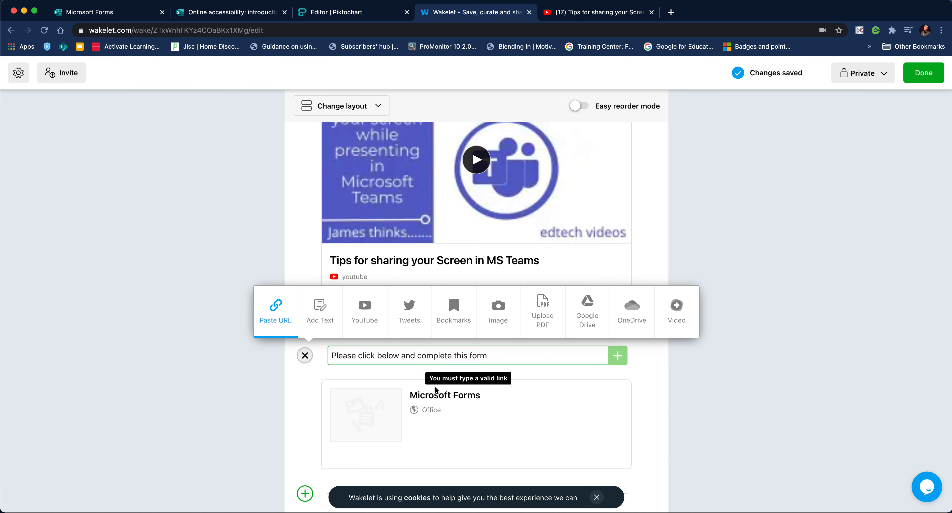
{"action": "scroll", "coordinate": [679, 419], "scroll_direction": "down", "scroll_amount": 1}
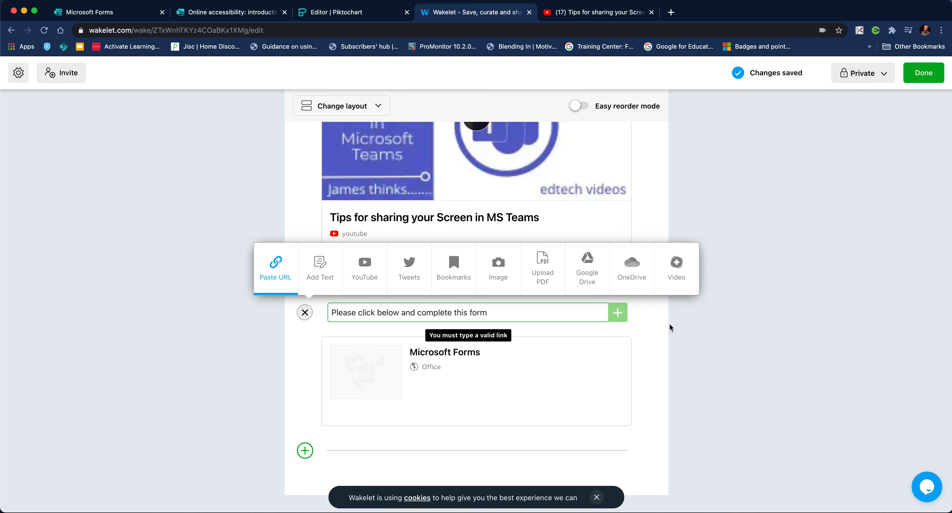
{"action": "left_click", "coordinate": [648, 320]}
- Add a text item above the Microsoft Forms link reading "Please complete this short quiz" and save it
{"action": "left_click", "coordinate": [305, 312]}
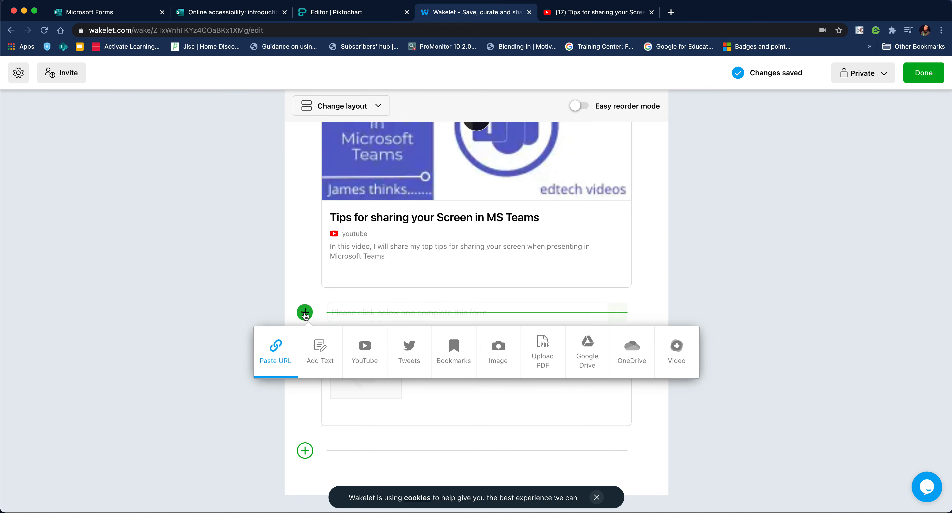
{"action": "left_click", "coordinate": [324, 354]}
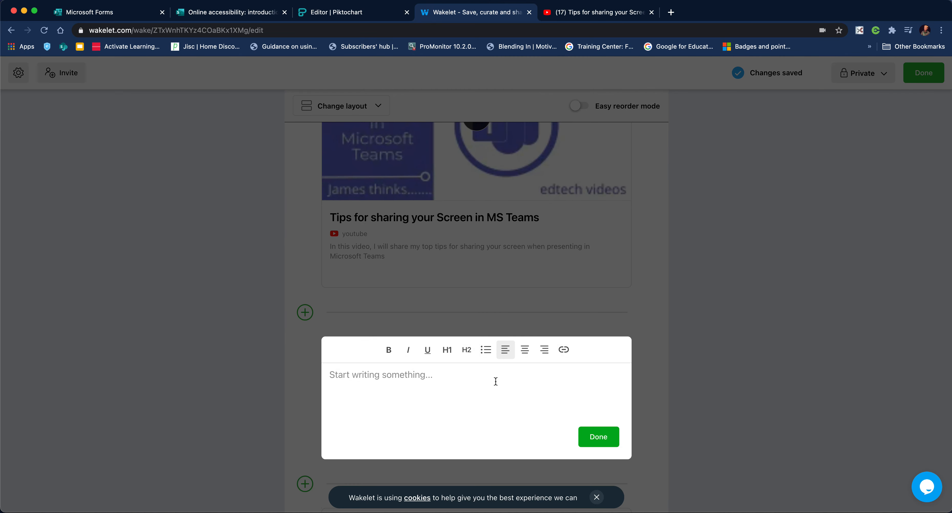
{"action": "type", "text": "Plea"}
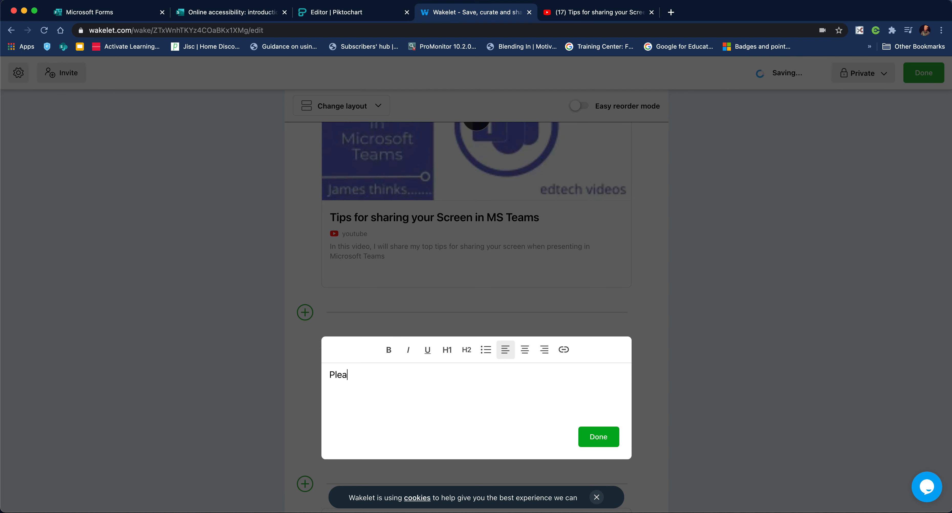
{"action": "type", "text": "se comp"}
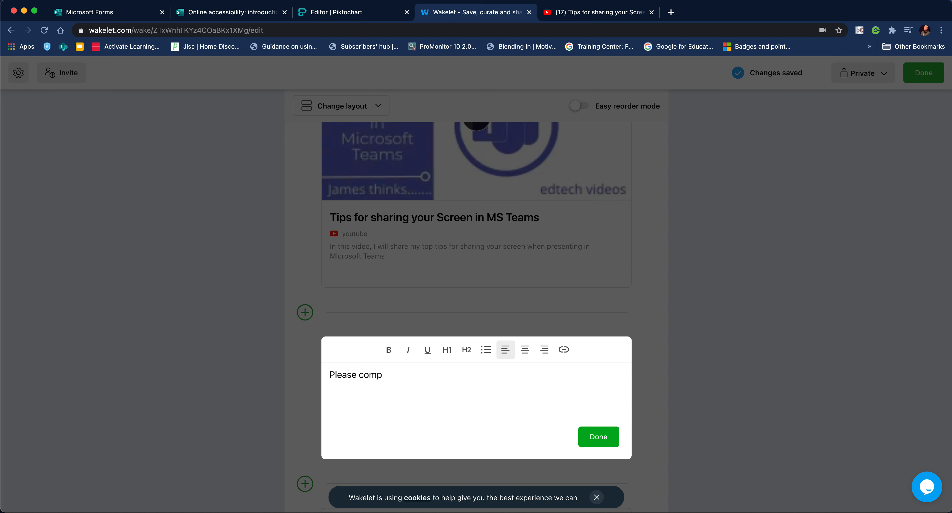
{"action": "type", "text": "lete this s"}
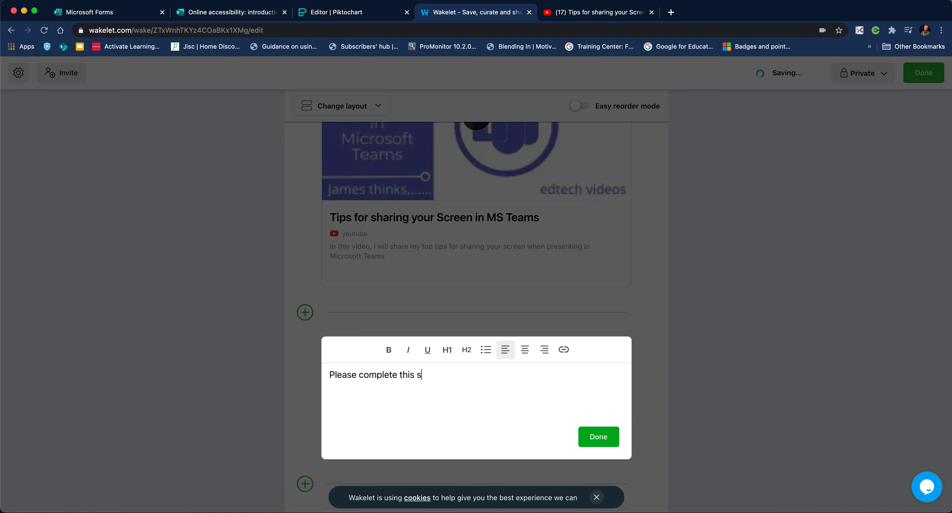
{"action": "type", "text": "hort quix"}
{"action": "key", "text": "BackSpace"}
{"action": "type", "text": "z"}
{"action": "left_click", "coordinate": [588, 446]}
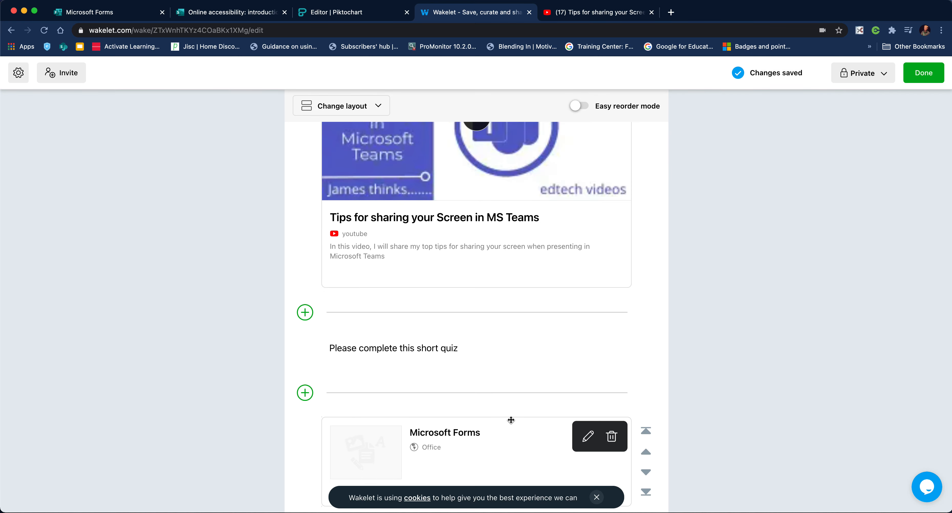
- Start a new web link item at the end of the collection, below the Microsoft Forms link
{"action": "scroll", "coordinate": [447, 406], "scroll_direction": "down", "scroll_amount": 2}
{"action": "scroll", "coordinate": [440, 398], "scroll_direction": "down", "scroll_amount": 1}
{"action": "scroll", "coordinate": [386, 251], "scroll_direction": "down", "scroll_amount": 1}
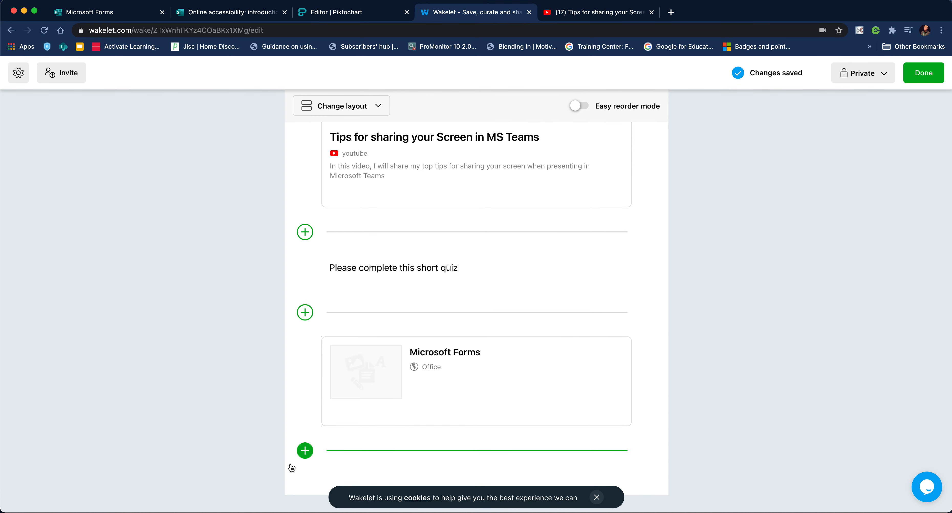
{"action": "left_click", "coordinate": [305, 452]}
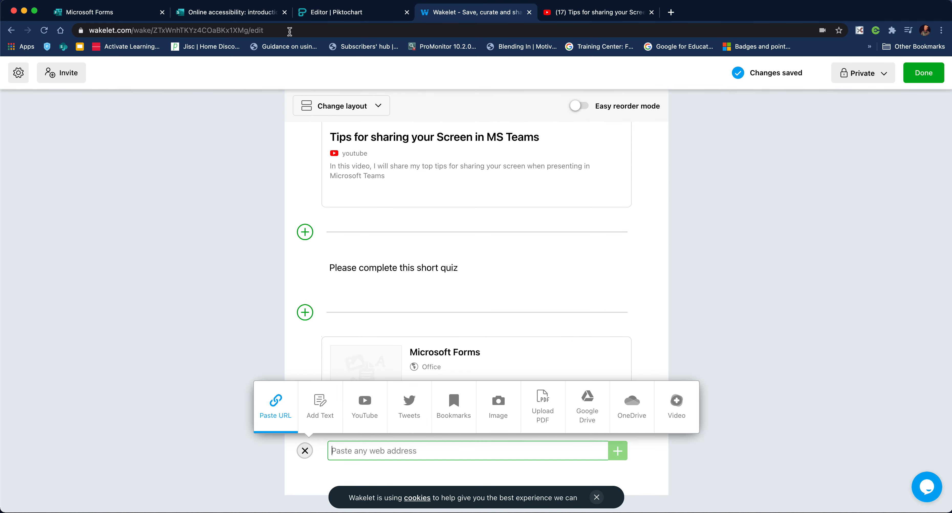
- Switch to the YouTube page's tab, search the web for "google jamboard" there, and open the Jamboard site
{"action": "left_click", "coordinate": [620, 15]}
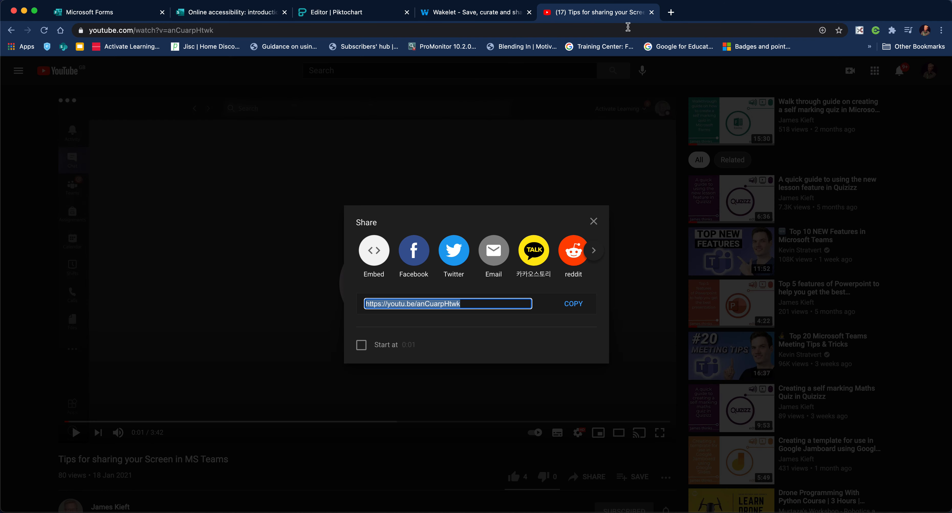
{"action": "left_click", "coordinate": [236, 32]}
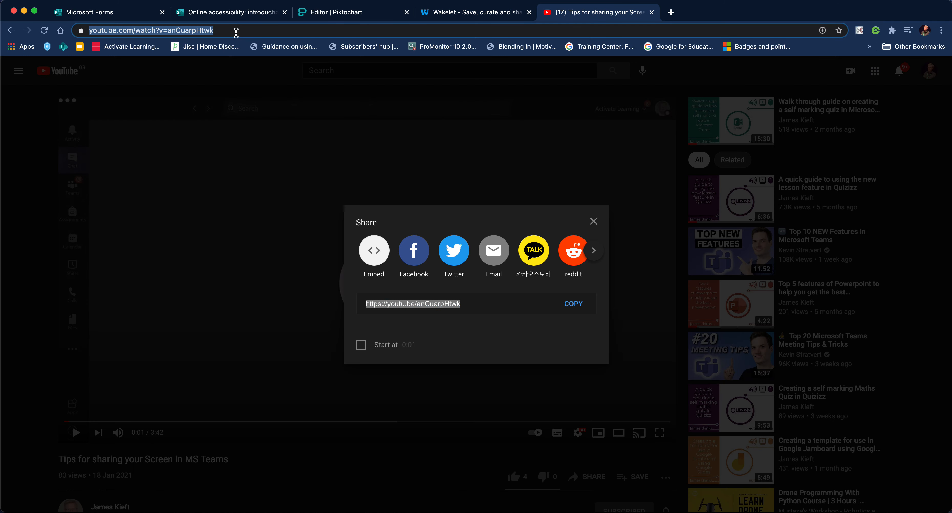
{"action": "type", "text": "goo"}
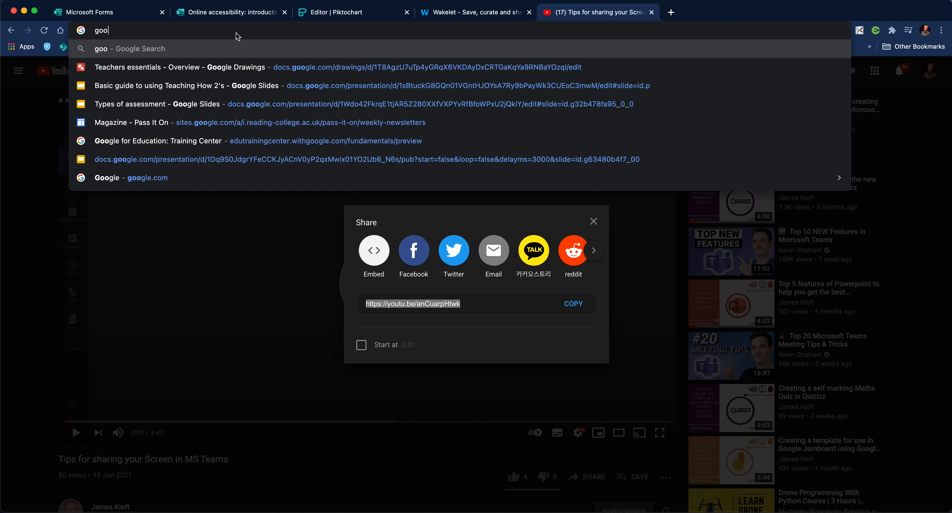
{"action": "type", "text": "gle jame"}
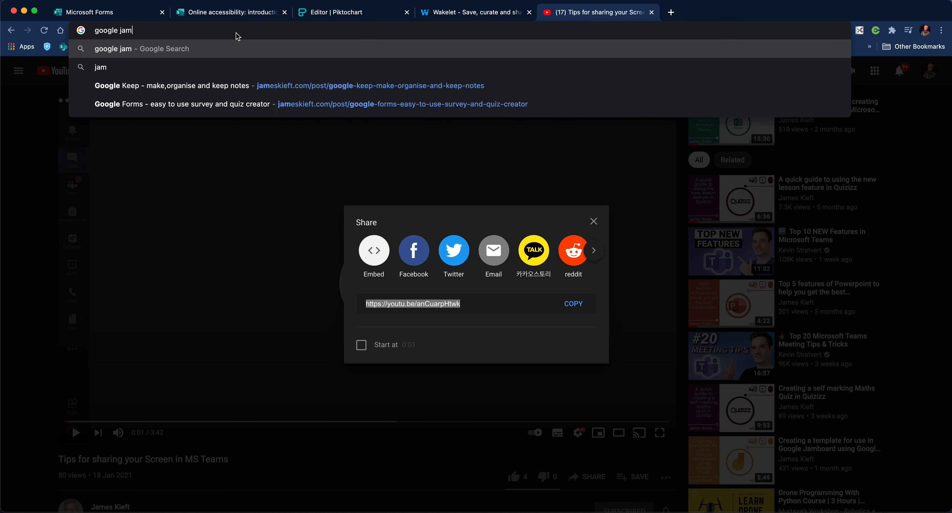
{"action": "key", "text": "BackSpace"}
{"action": "type", "text": "board"}
{"action": "key", "text": "Return"}
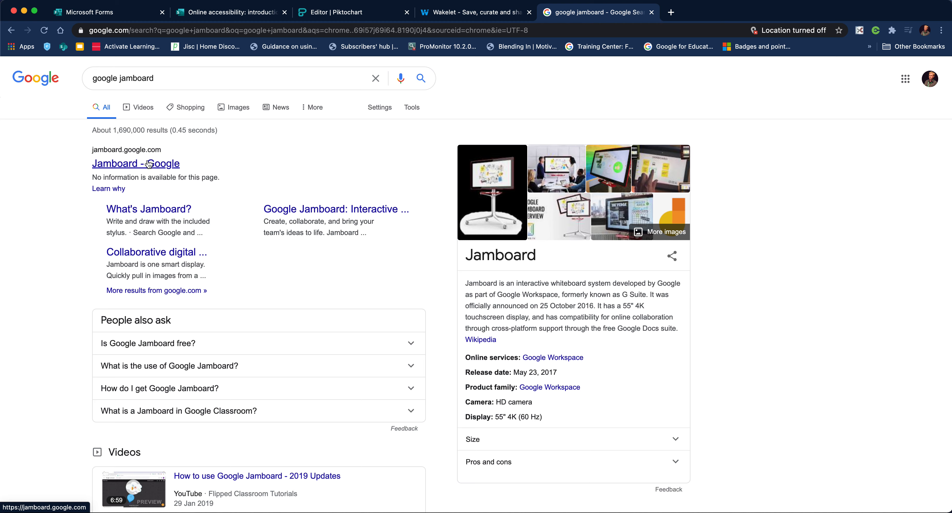
{"action": "left_click", "coordinate": [149, 164]}
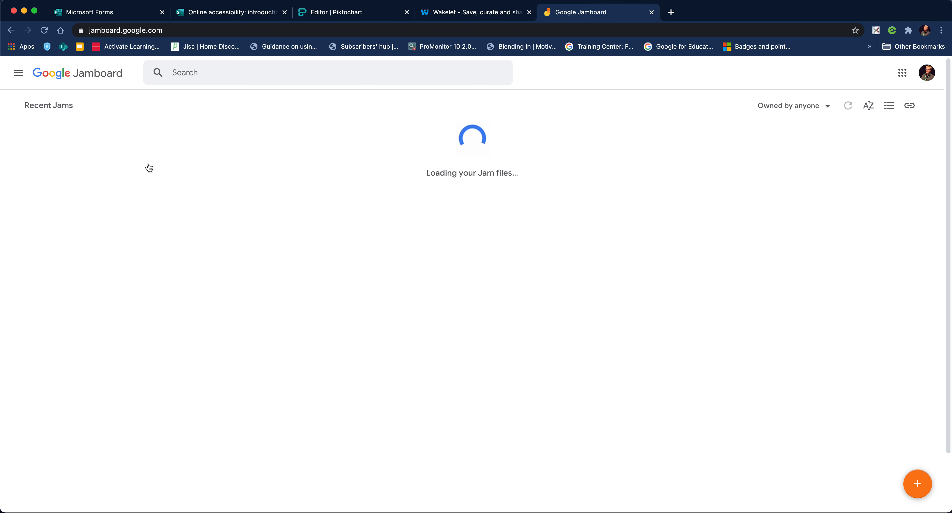
- Create a new jam and rename it "Tuesdays class"
{"action": "left_click", "coordinate": [918, 487]}
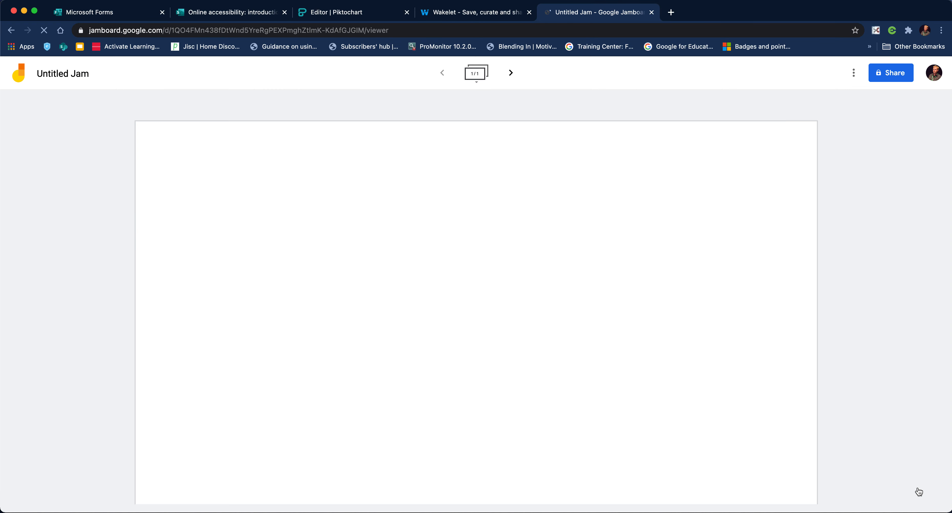
{"action": "left_click", "coordinate": [64, 76]}
{"action": "type", "text": "Tuesdays class"}
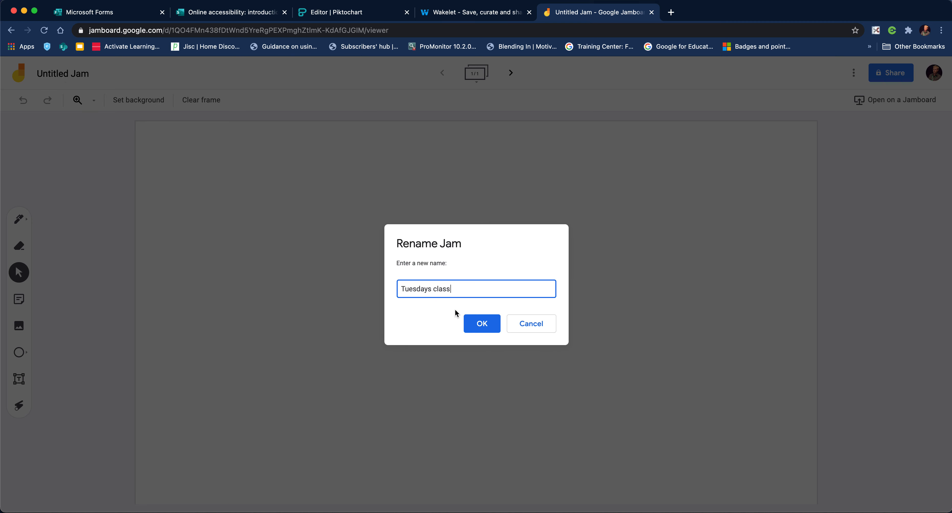
{"action": "left_click", "coordinate": [480, 324]}
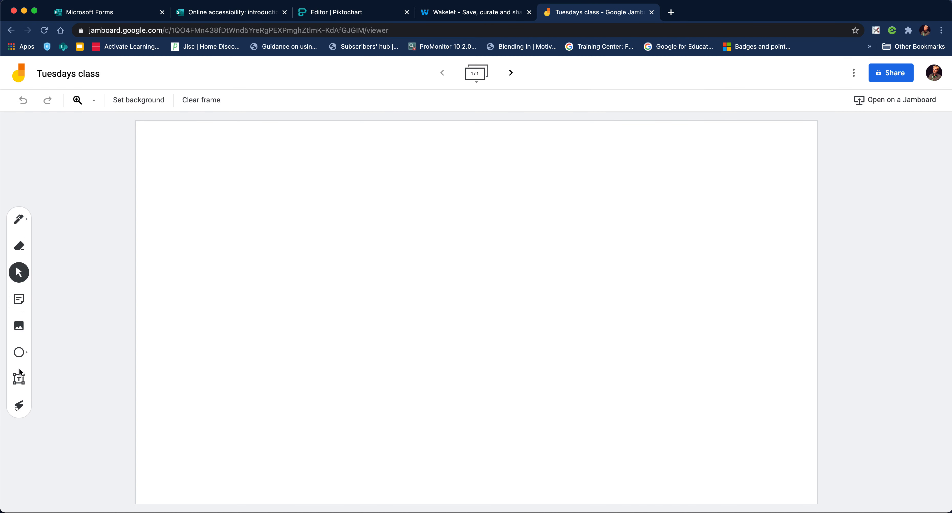
- Add a text box reading "Please add a reflection" in the upper-left corner of the jam's frame
{"action": "left_click", "coordinate": [19, 378]}
{"action": "left_click", "coordinate": [166, 151]}
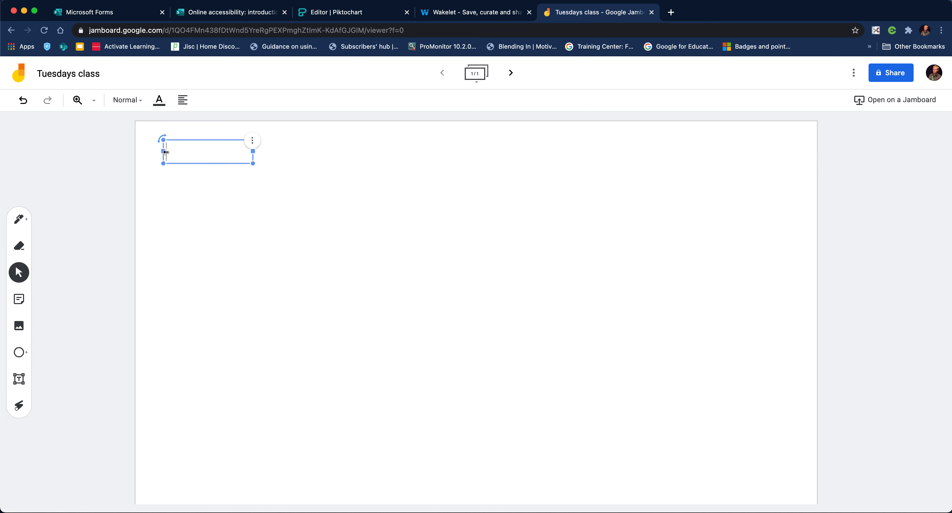
{"action": "type", "text": "Please add a"}
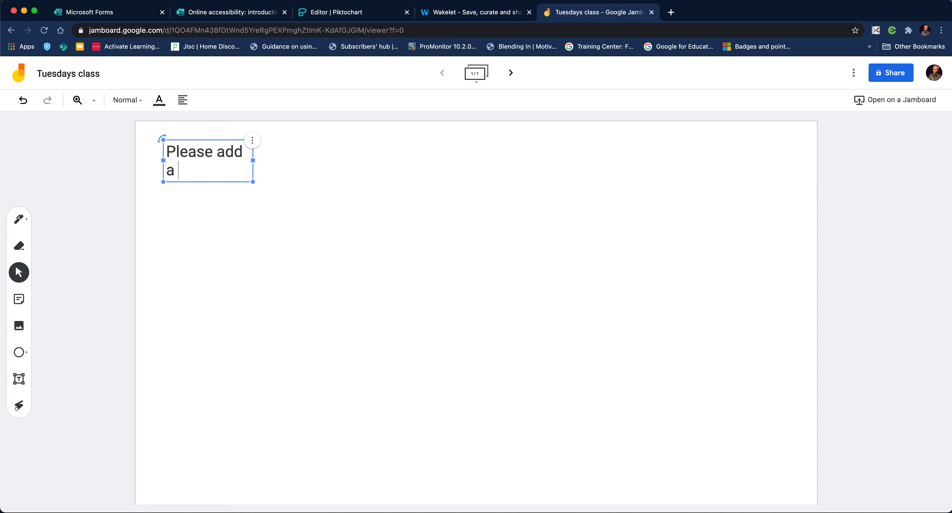
{"action": "type", "text": " red"}
{"action": "type", "text": "lection"}
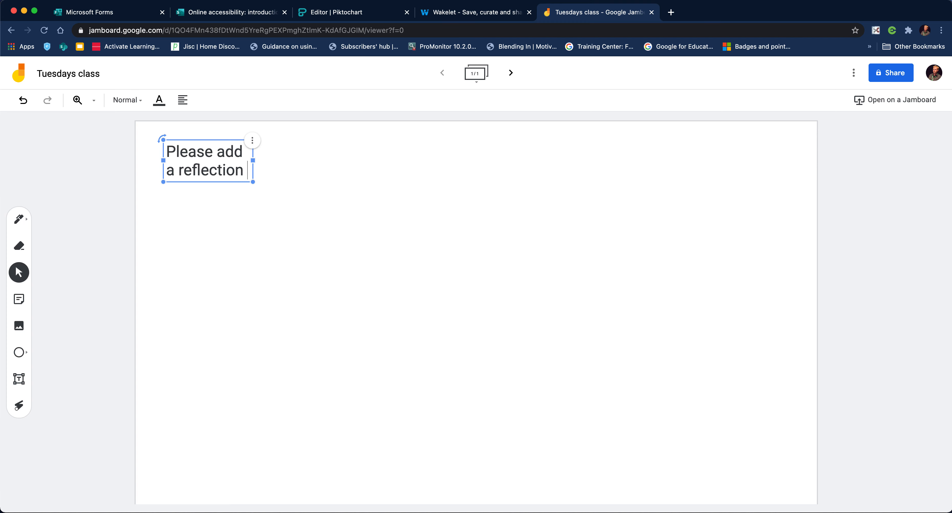
{"action": "left_click", "coordinate": [300, 182]}
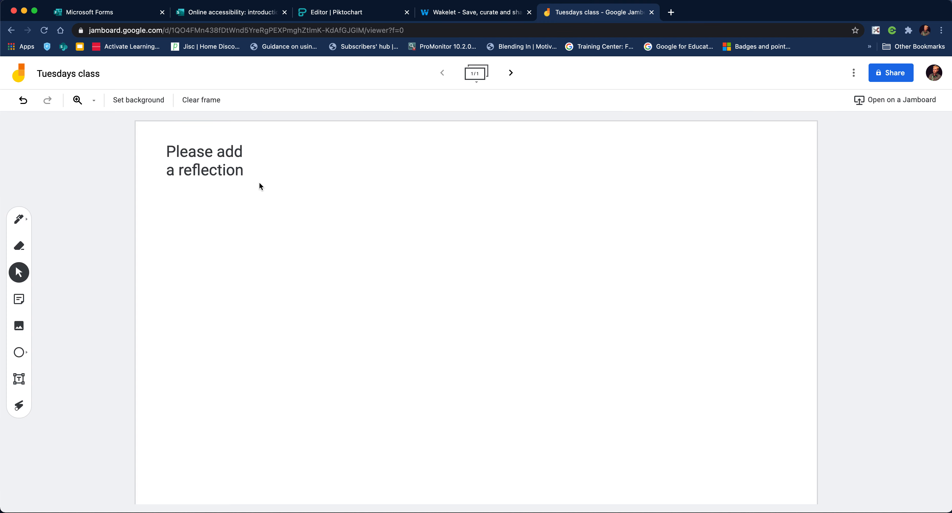
{"action": "left_click", "coordinate": [226, 157]}
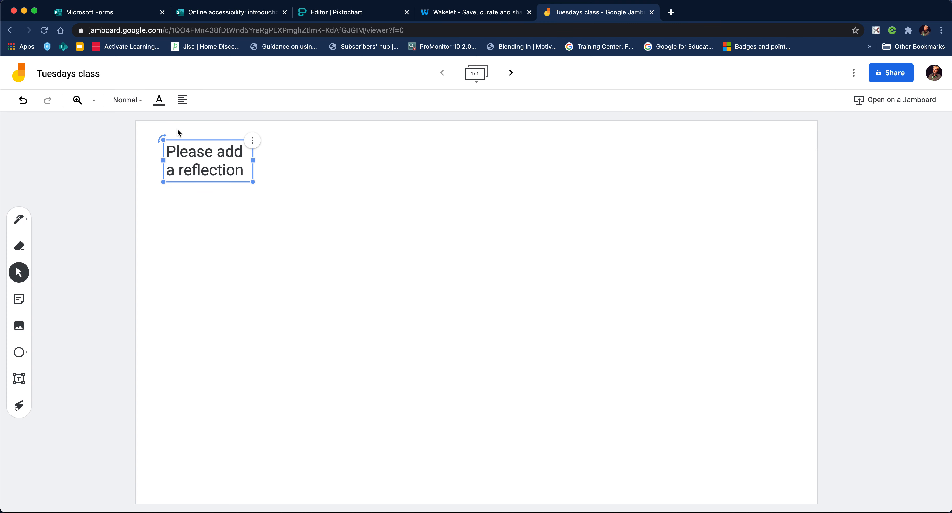
- Set the jam's link sharing to Anyone with the link, with Editor access, and save the permissions
{"action": "left_click", "coordinate": [893, 72]}
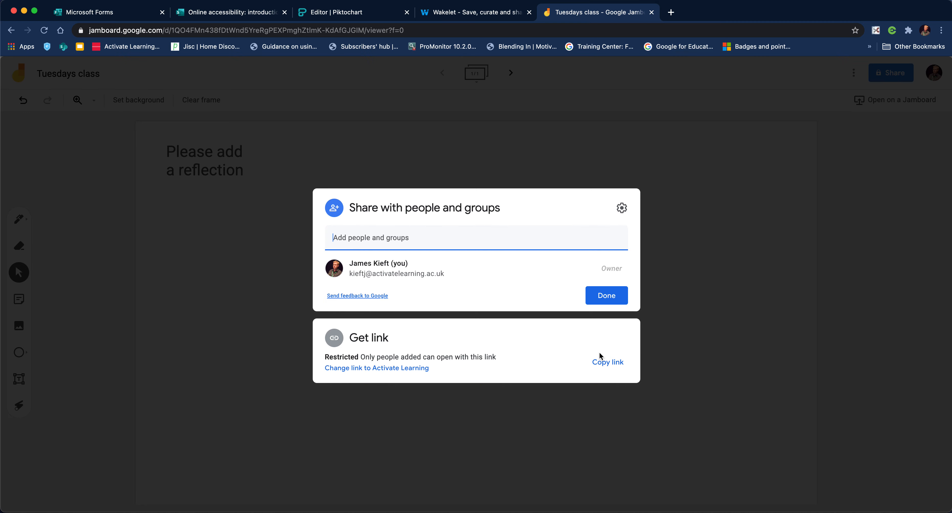
{"action": "left_click", "coordinate": [406, 369]}
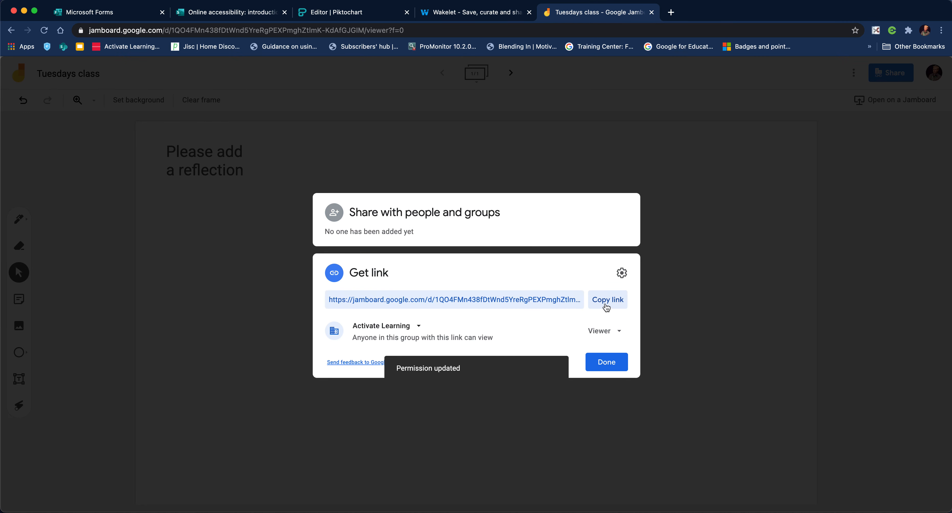
{"action": "left_click", "coordinate": [424, 329]}
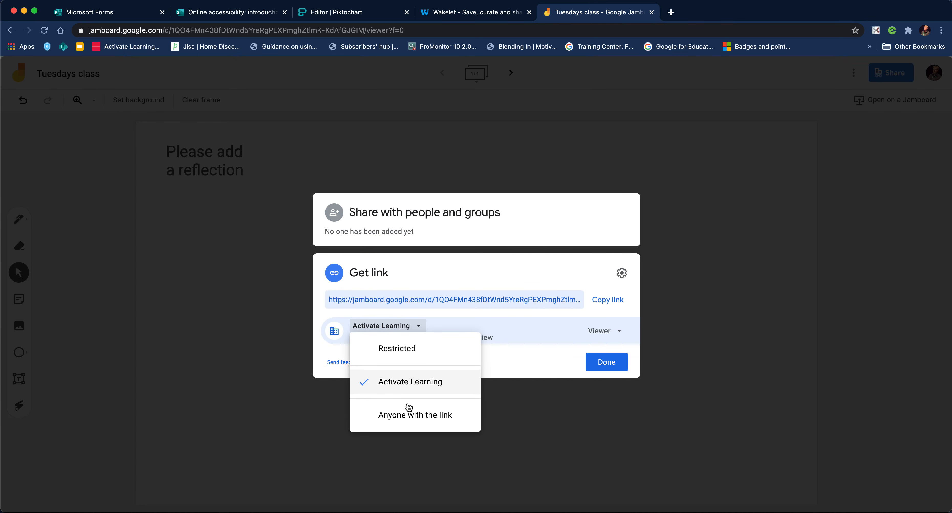
{"action": "left_click", "coordinate": [433, 415]}
{"action": "left_click", "coordinate": [621, 333]}
{"action": "left_click", "coordinate": [617, 379]}
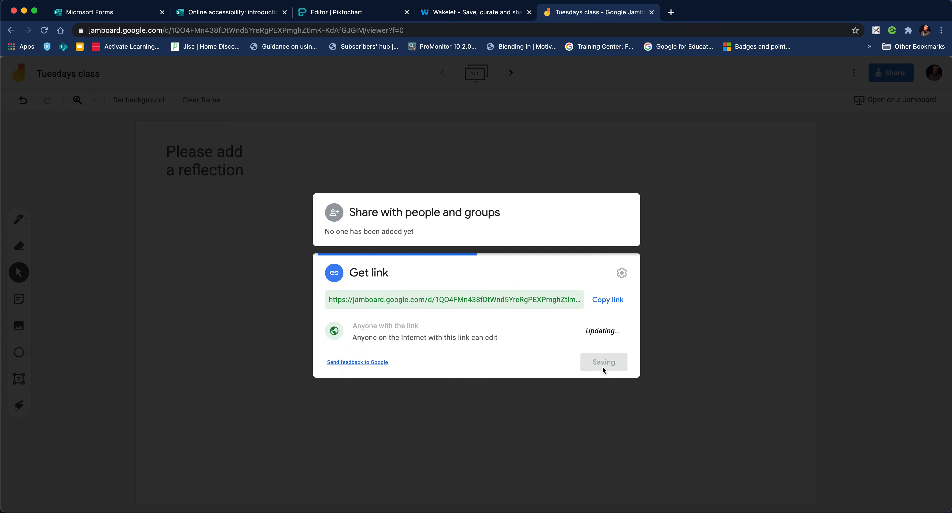
{"action": "left_click", "coordinate": [606, 362]}
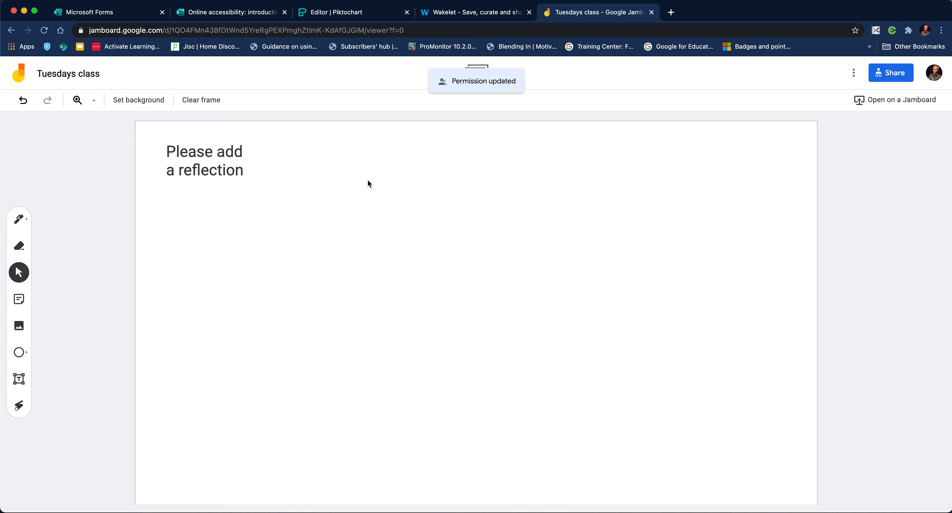
- Copy the jam's share link and add it to the Wakelet collection below the Microsoft Forms link
{"action": "left_click", "coordinate": [891, 73]}
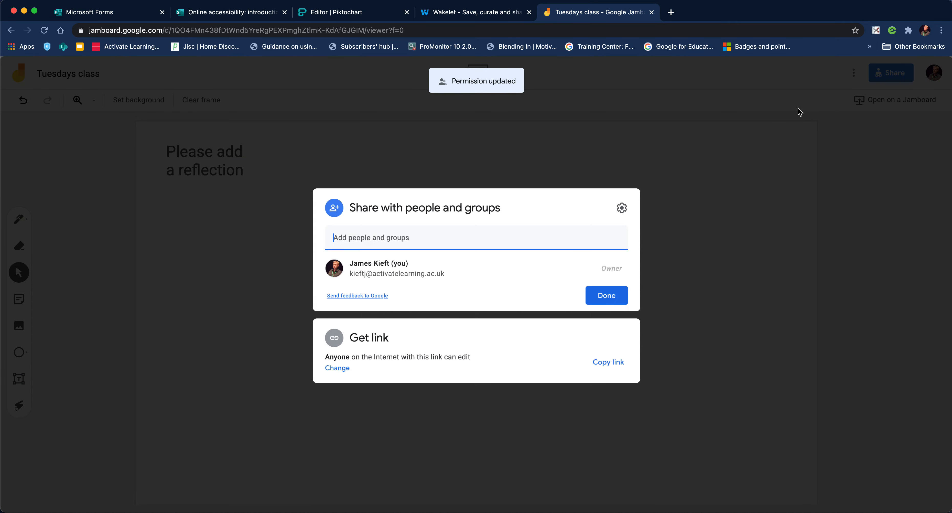
{"action": "left_click", "coordinate": [606, 362]}
{"action": "left_click", "coordinate": [427, 15]}
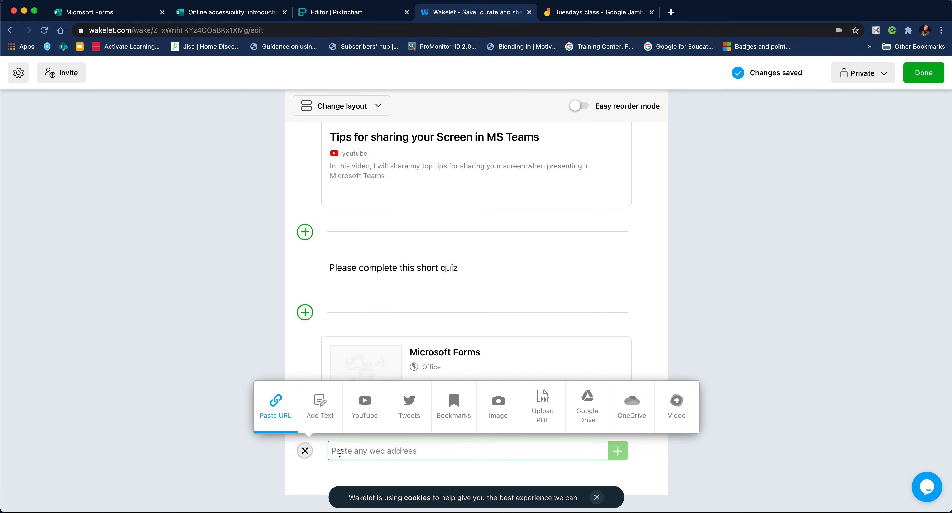
{"action": "key", "text": "super+v"}
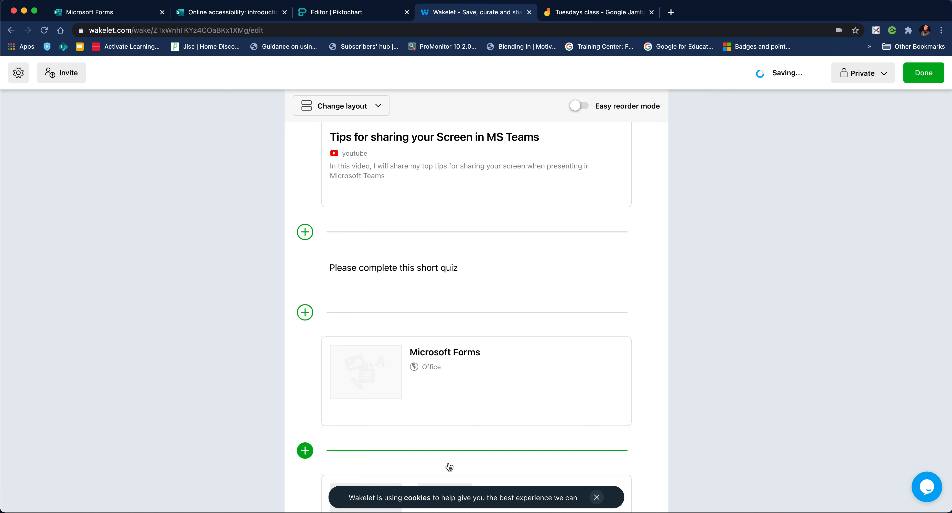
{"action": "scroll", "coordinate": [417, 416], "scroll_direction": "down", "scroll_amount": 4}
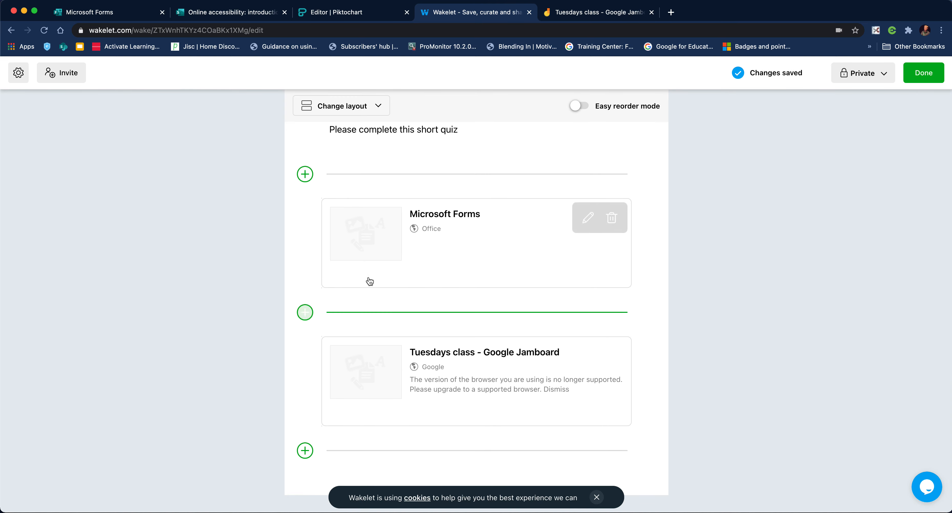
- Review the collection's title, description, and the Activity 1 and Activity 2 sections
{"action": "scroll", "coordinate": [414, 344], "scroll_direction": "up", "scroll_amount": 10}
{"action": "scroll", "coordinate": [416, 344], "scroll_direction": "up", "scroll_amount": 15}
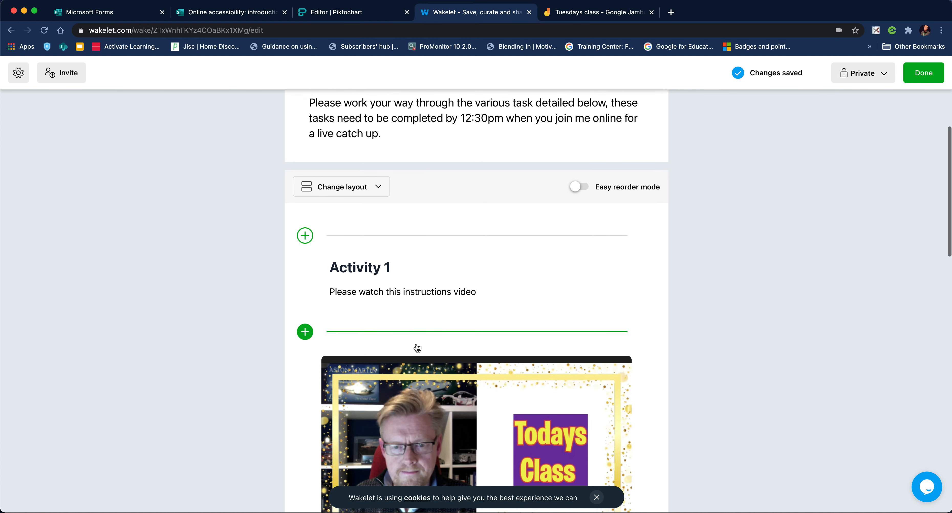
{"action": "scroll", "coordinate": [417, 346], "scroll_direction": "down", "scroll_amount": 5}
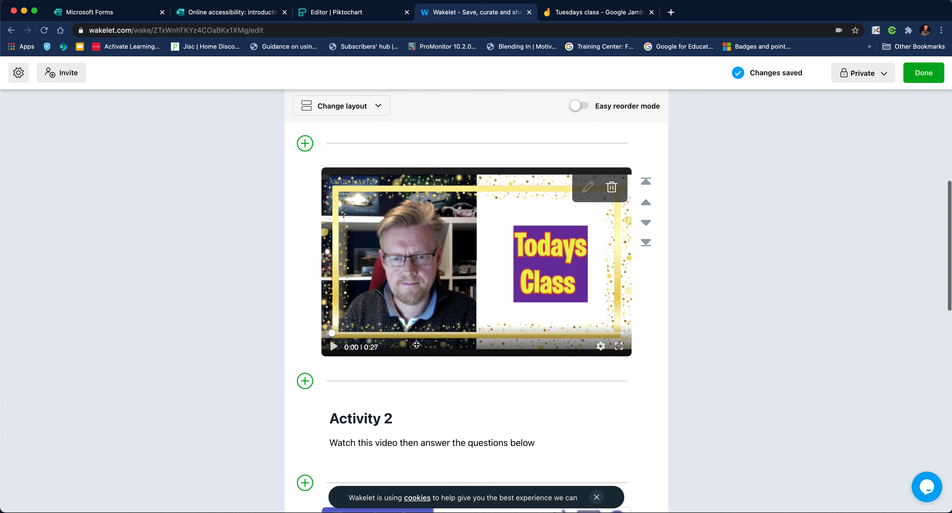
{"action": "scroll", "coordinate": [416, 345], "scroll_direction": "down", "scroll_amount": 4}
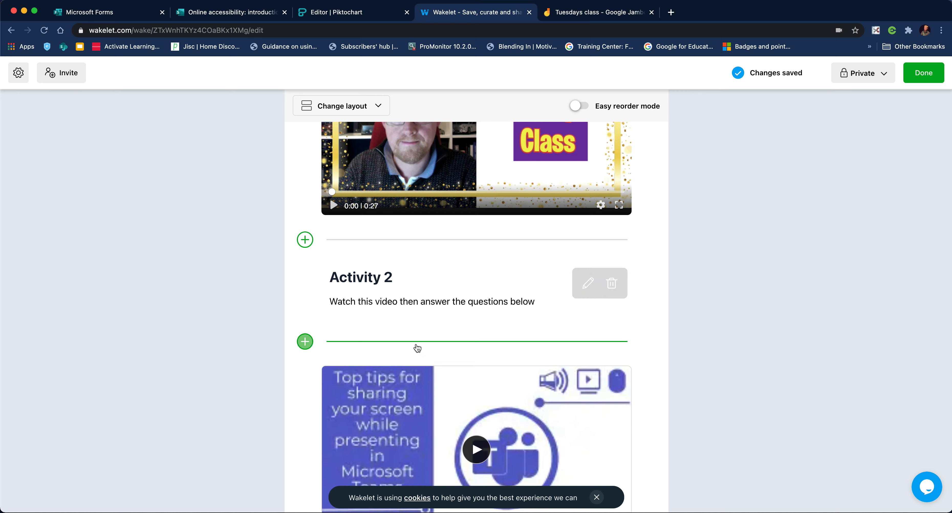
{"action": "scroll", "coordinate": [416, 347], "scroll_direction": "up", "scroll_amount": 12}
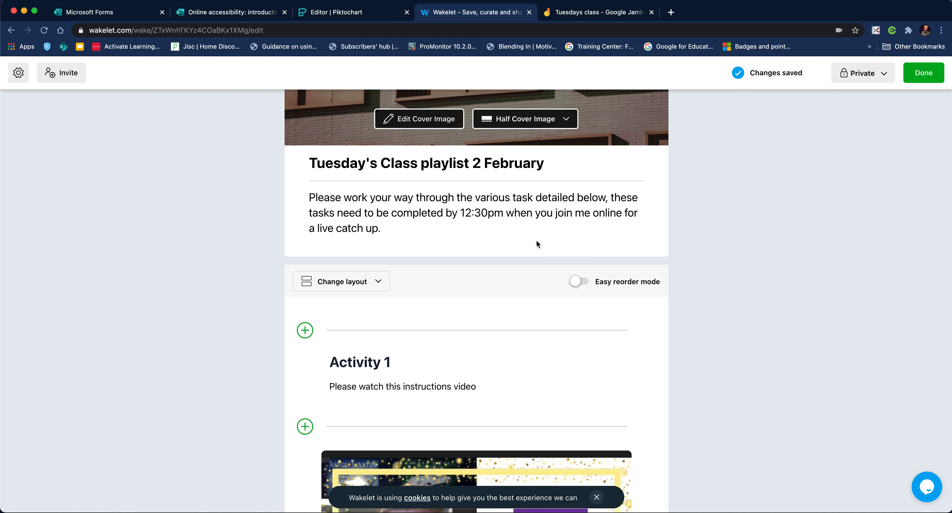
{"action": "scroll", "coordinate": [578, 273], "scroll_direction": "up", "scroll_amount": 3}
{"action": "scroll", "coordinate": [577, 273], "scroll_direction": "down", "scroll_amount": 15}
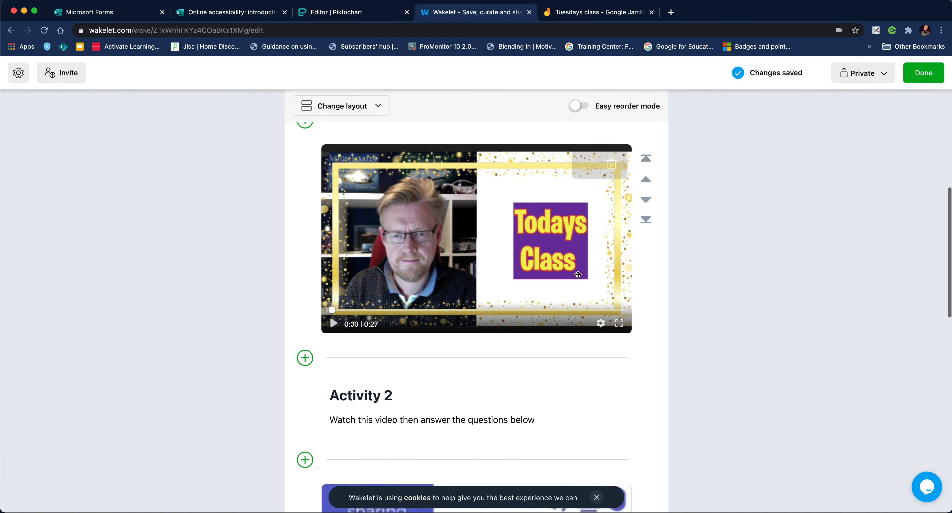
{"action": "scroll", "coordinate": [578, 278], "scroll_direction": "up", "scroll_amount": 15}
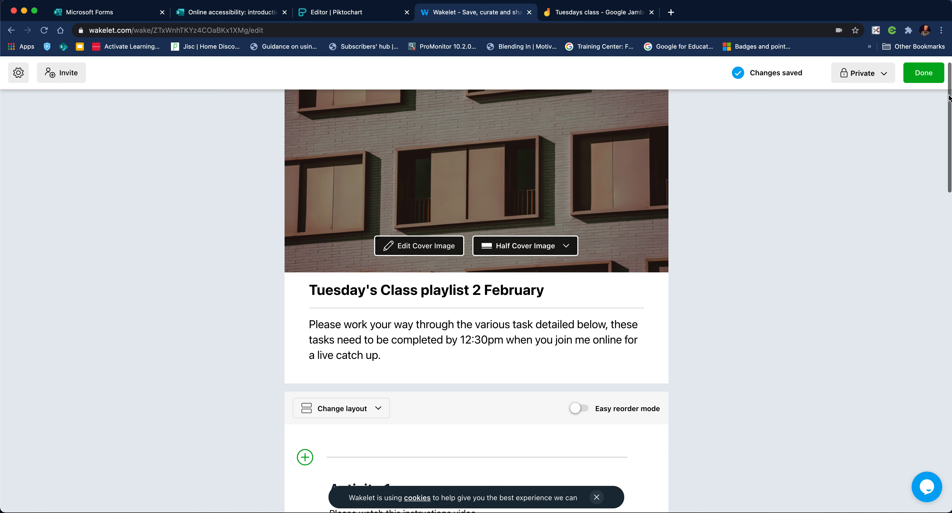
- Set the collection's visibility to Unlisted and finish editing it
{"action": "left_click", "coordinate": [881, 74]}
{"action": "left_click", "coordinate": [761, 136]}
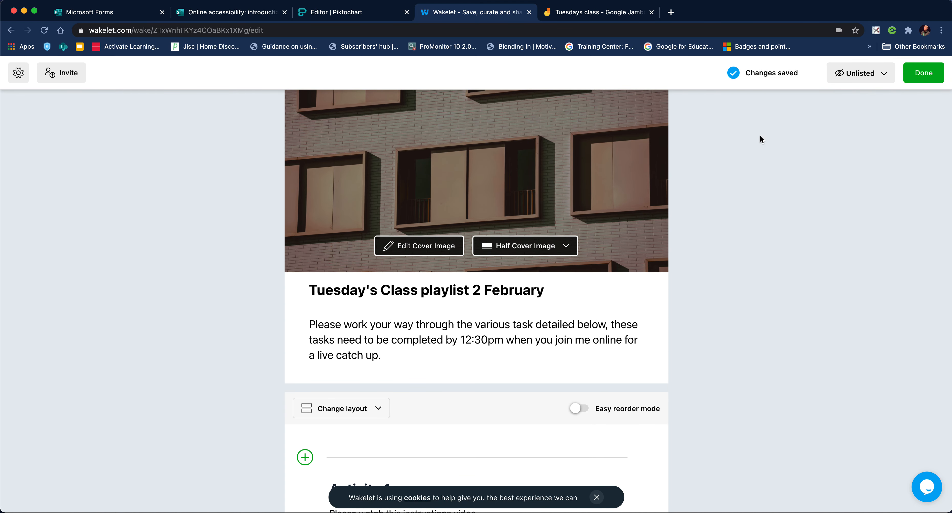
{"action": "left_click", "coordinate": [925, 73]}
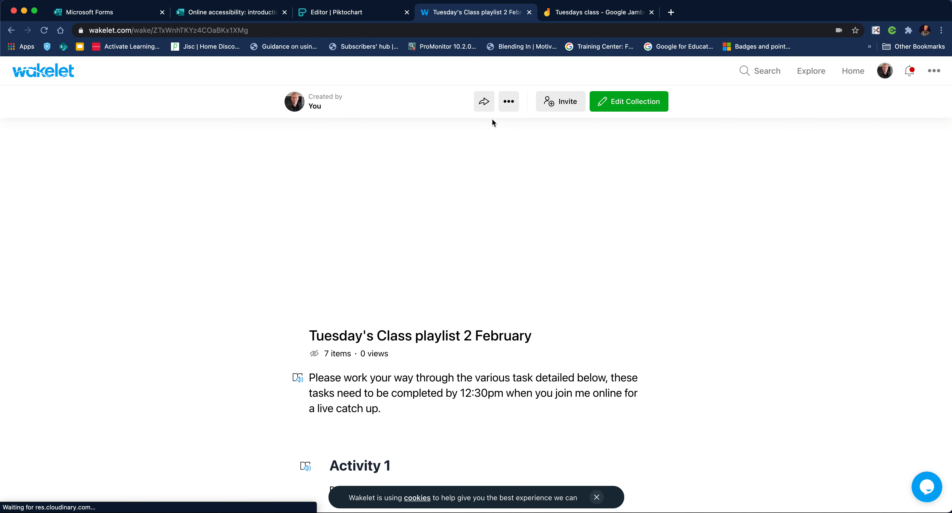
- Open the collection's sharing options and examine its share link and the embed layout settings
{"action": "left_click", "coordinate": [483, 108]}
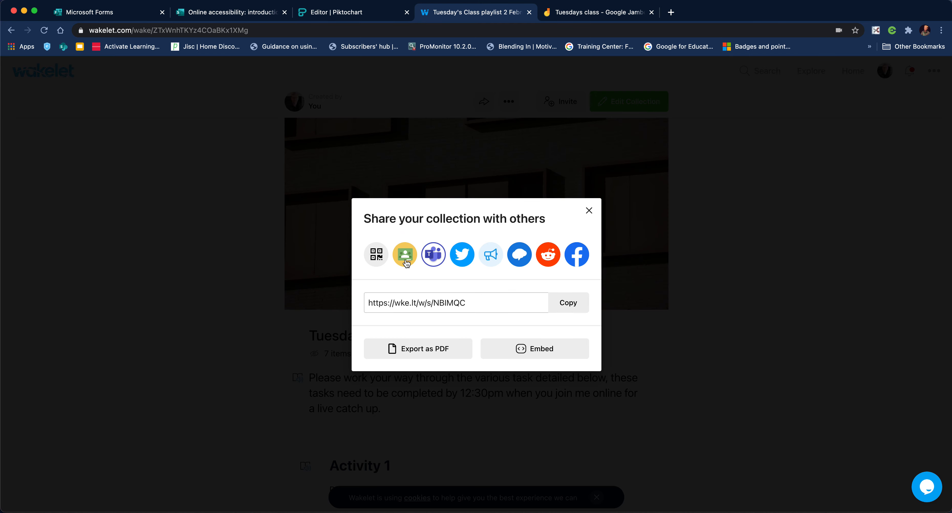
{"action": "left_click", "coordinate": [470, 303]}
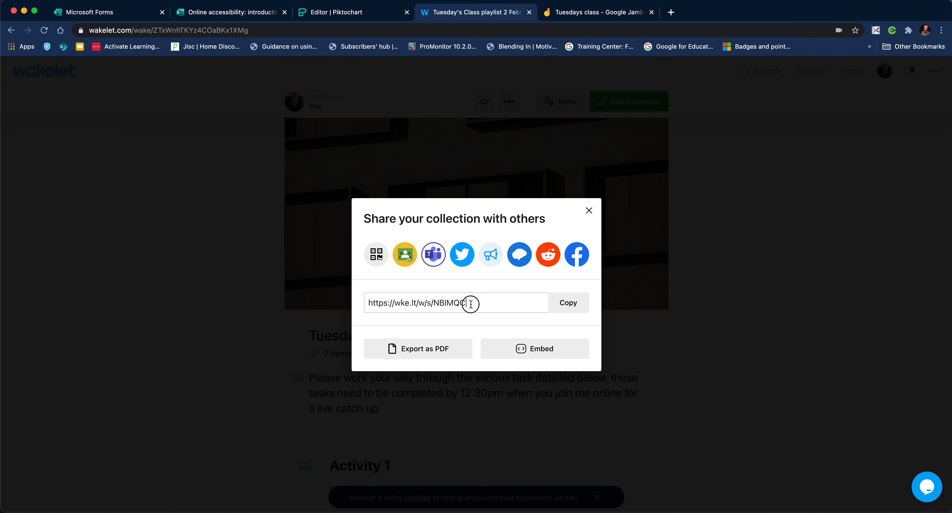
{"action": "triple_click", "coordinate": [471, 304]}
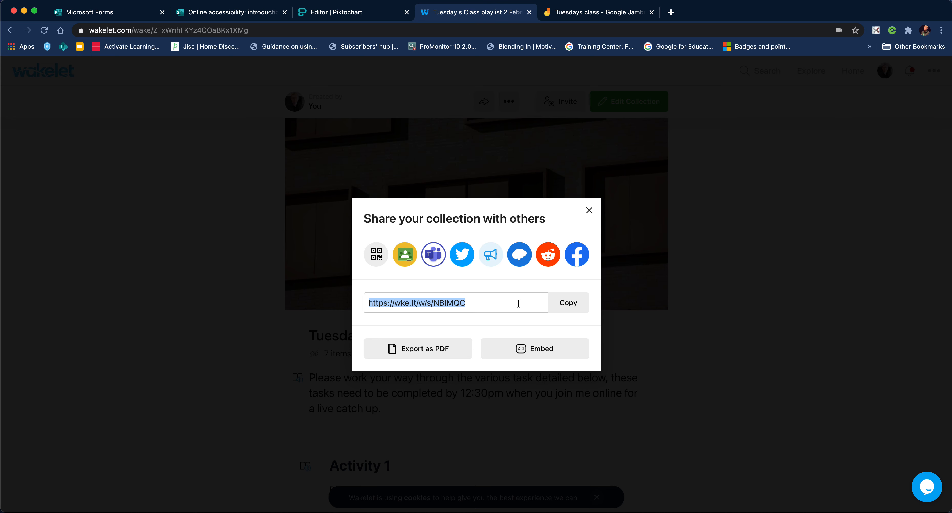
{"action": "left_click", "coordinate": [540, 350]}
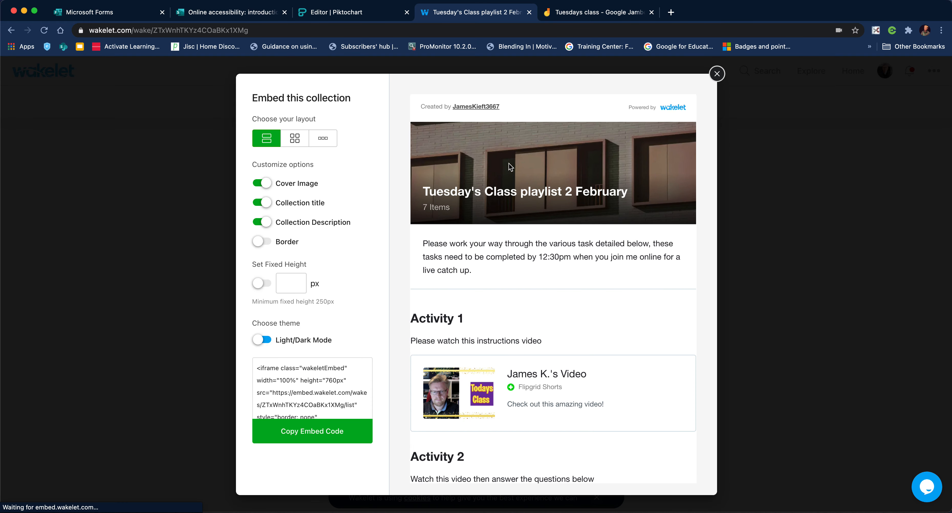
{"action": "left_click", "coordinate": [714, 76]}
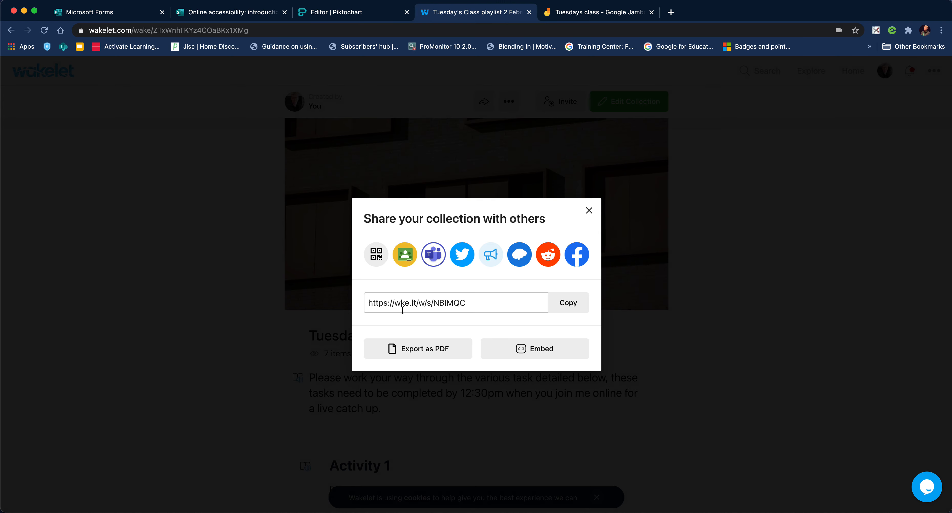
- Copy the collection's share link and open it in a new browser tab
{"action": "left_click", "coordinate": [569, 308]}
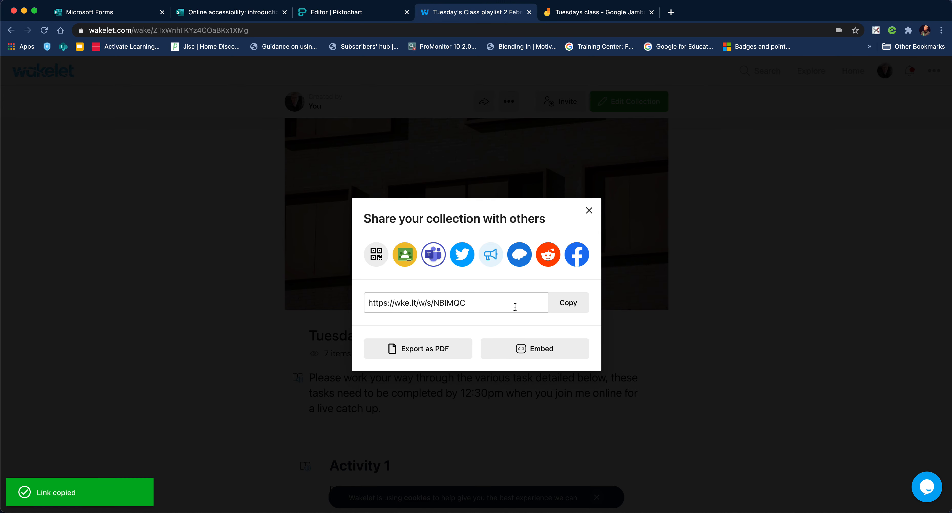
{"action": "left_click", "coordinate": [671, 12]}
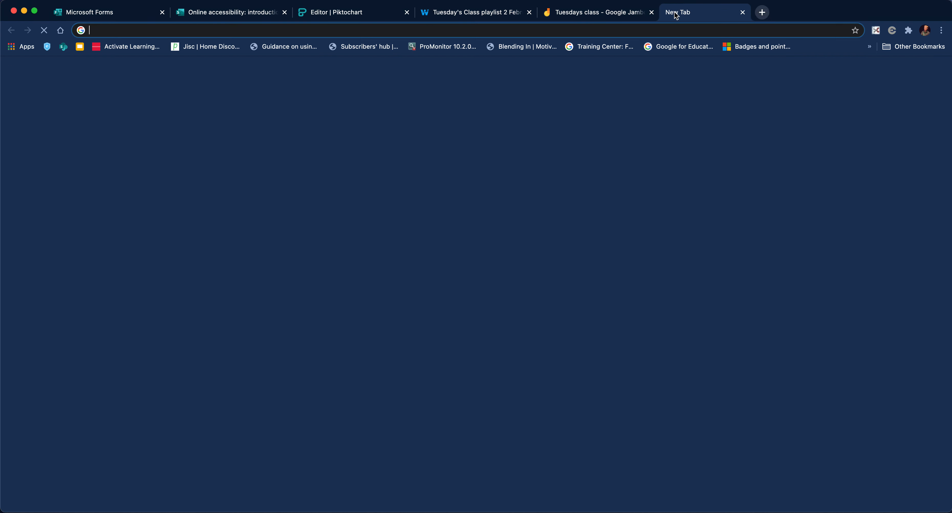
{"action": "key", "text": "super+v"}
{"action": "key", "text": "Return"}
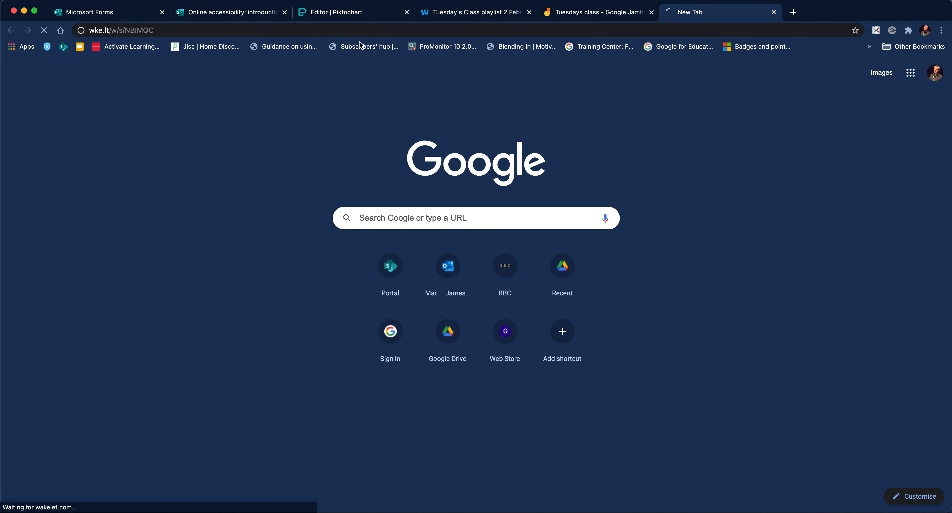